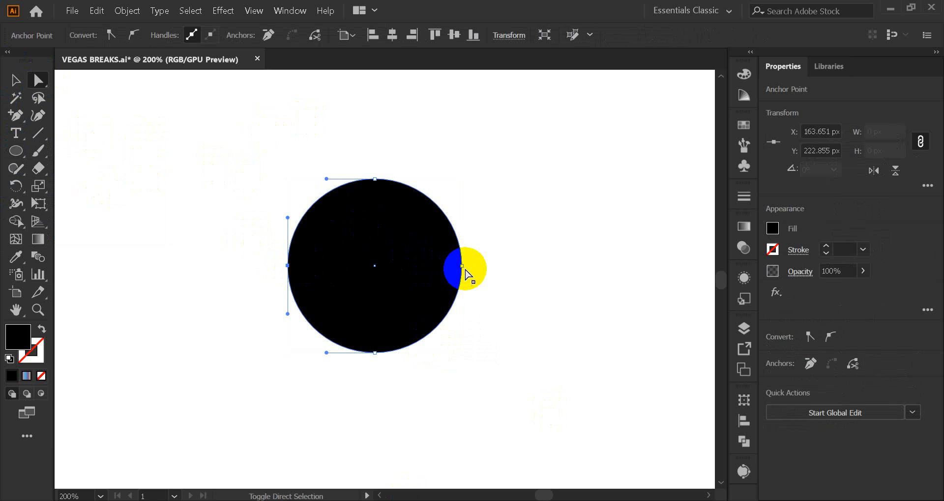
Convert the circle's left and right anchor points to corners and flatten the resulting lens shape to about 51 px high
left_click_drag(466, 274, 369, 254)
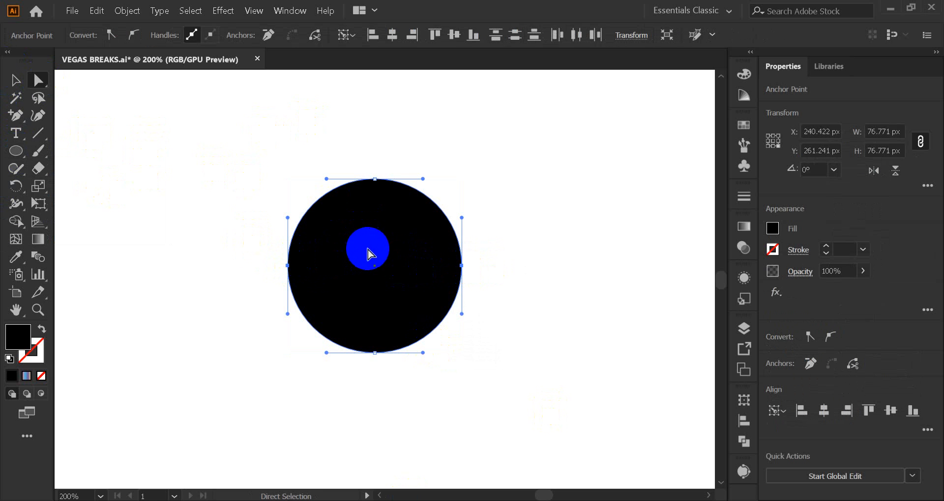
left_click(114, 35)
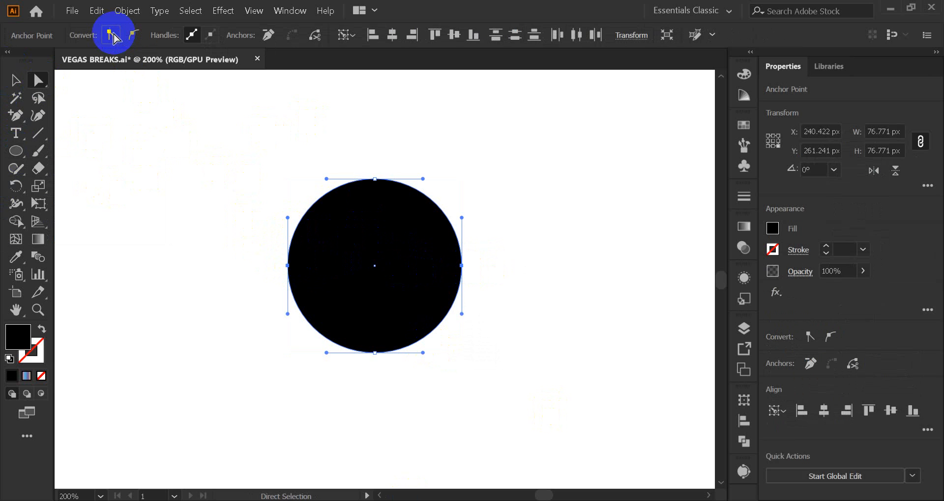
left_click(23, 80)
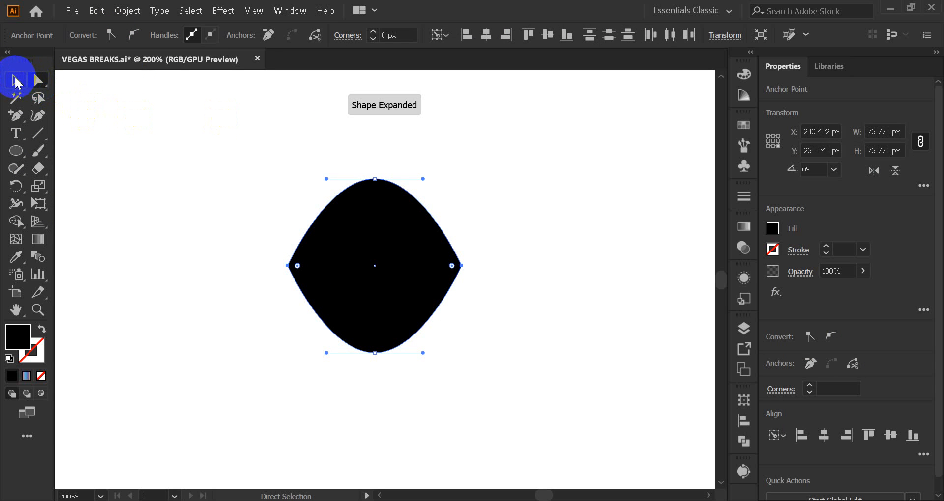
left_click(374, 180)
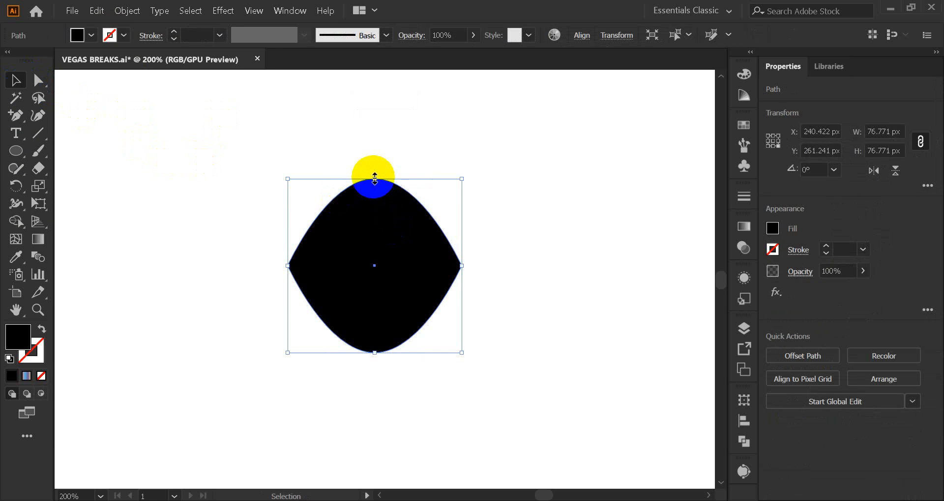
left_click_drag(374, 178, 375, 237)
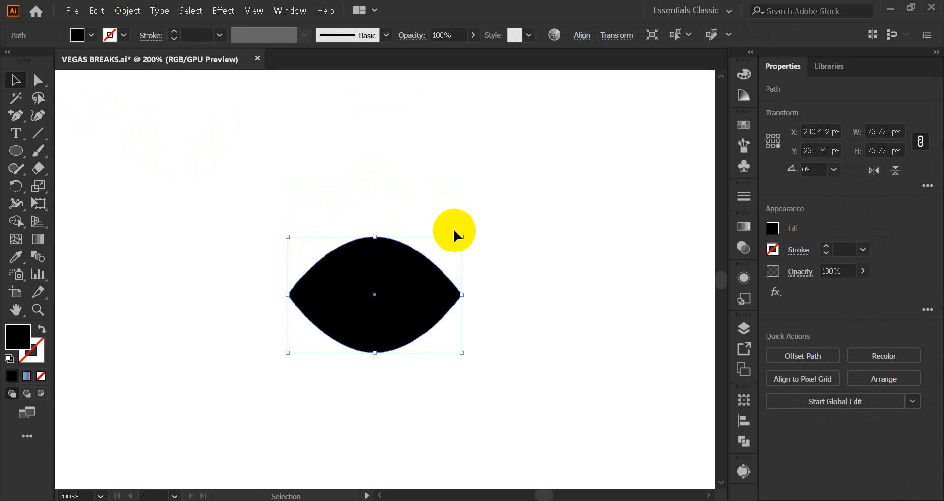
Duplicate the lens shape to the right at the same height so it partly overlaps the original
left_click(443, 370)
left_click_drag(394, 333, 402, 288)
left_click(311, 327)
Cut away the right half of the duplicated lens with a covering rectangle of about 67 by 81 px and the Shape Builder
left_click_drag(16, 151, 73, 148)
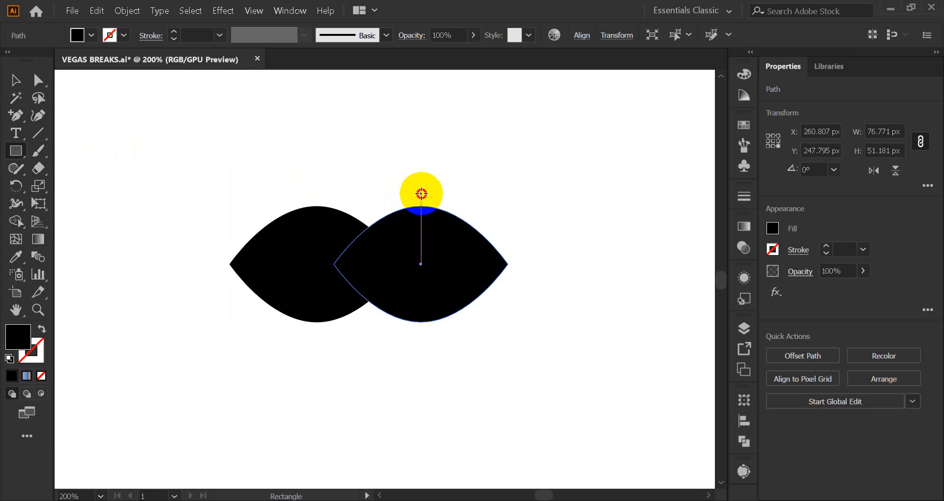
left_click_drag(422, 194, 573, 378)
left_click(12, 89)
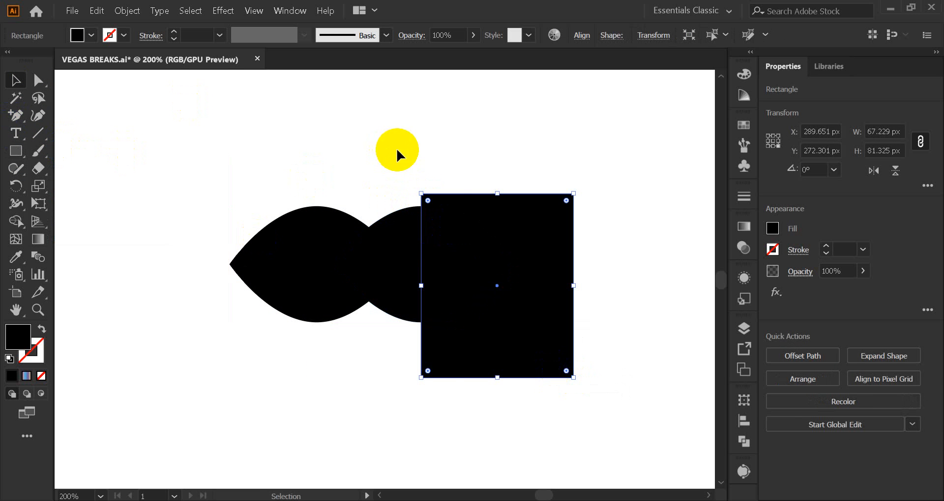
left_click_drag(396, 148, 493, 290)
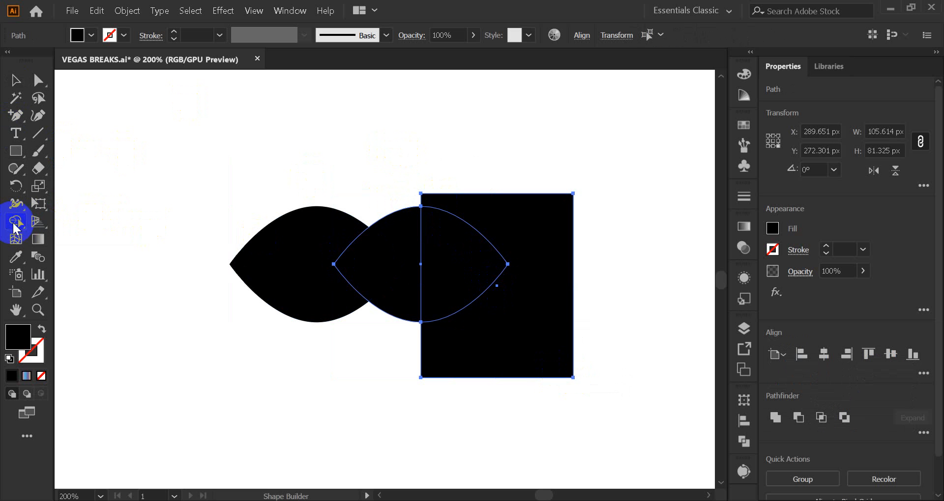
left_click(474, 276, "alt")
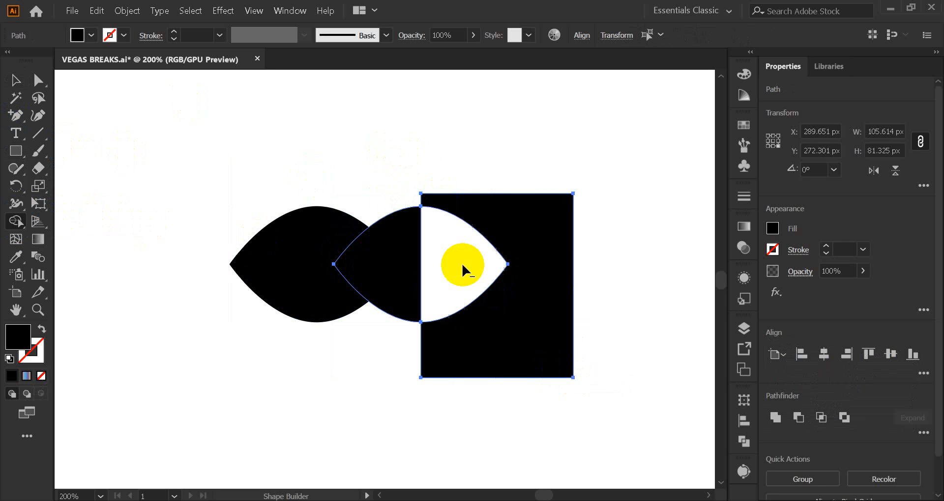
left_click(554, 253, "alt")
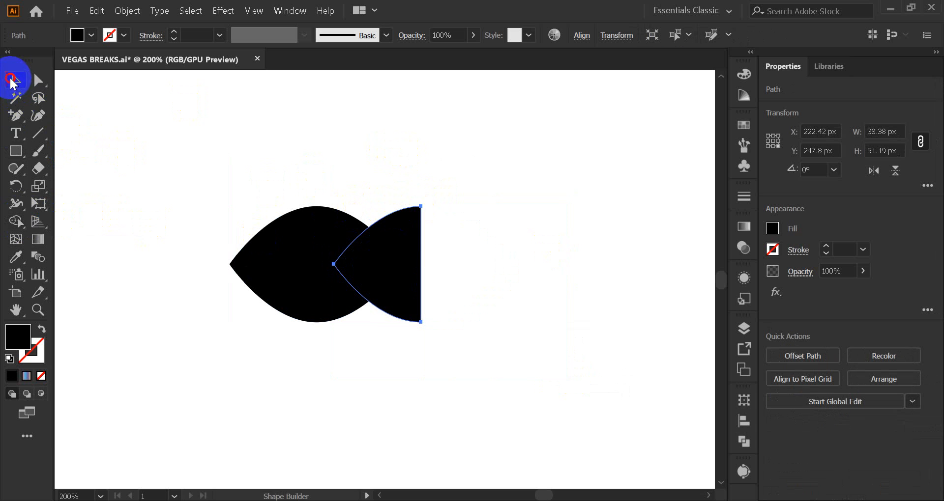
left_click(12, 81)
Add an anchor point midway along the half lens's straight edge and pull it about 13 px inward to form a forked tail
left_click_drag(16, 120, 86, 131)
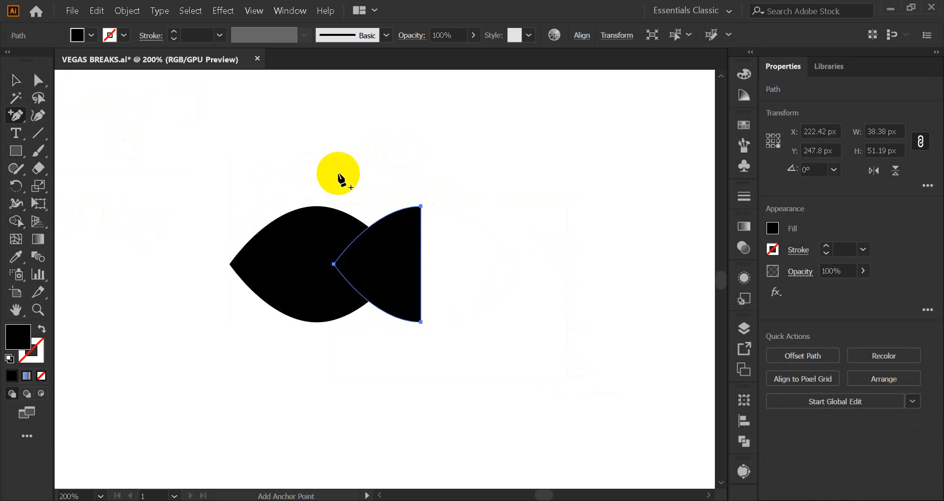
left_click(421, 265)
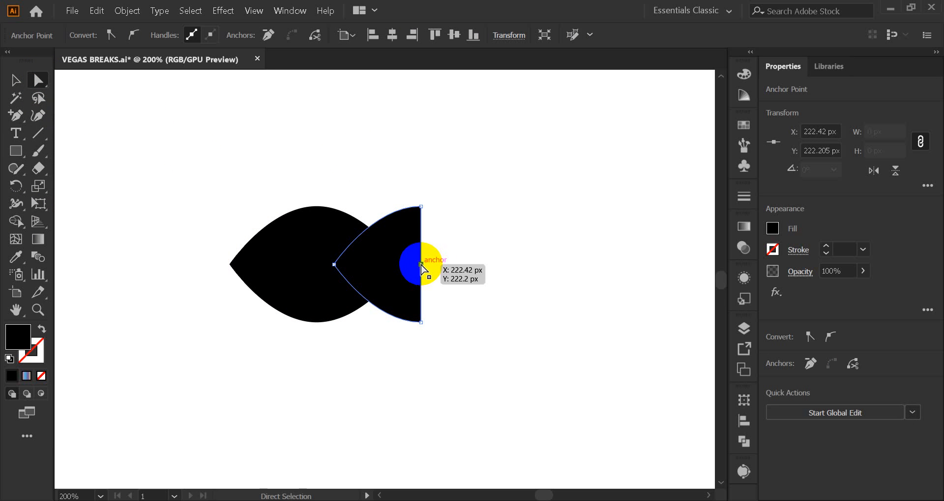
left_click_drag(421, 265, 397, 265)
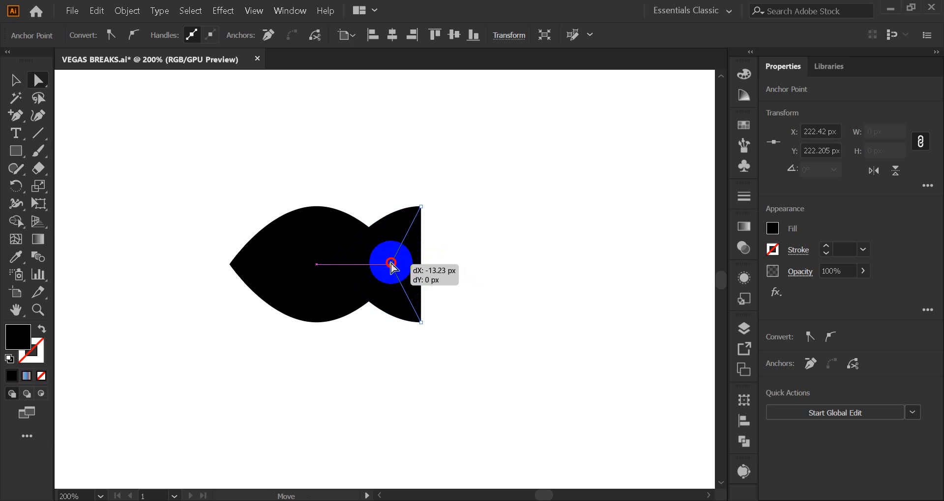
left_click_drag(392, 266, 391, 266)
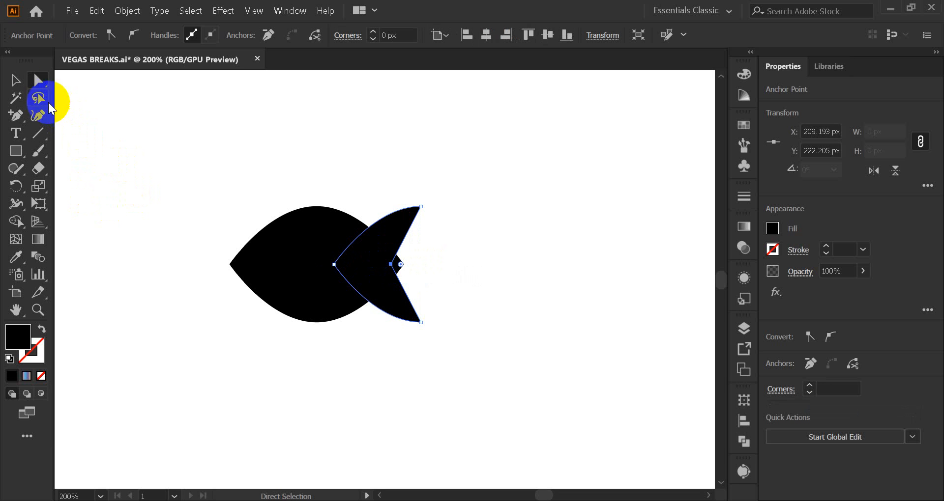
Shift the tail about 2 px to the right so its notch sits close to the body's right tip
left_click(15, 79)
left_click(123, 134)
left_click(402, 313)
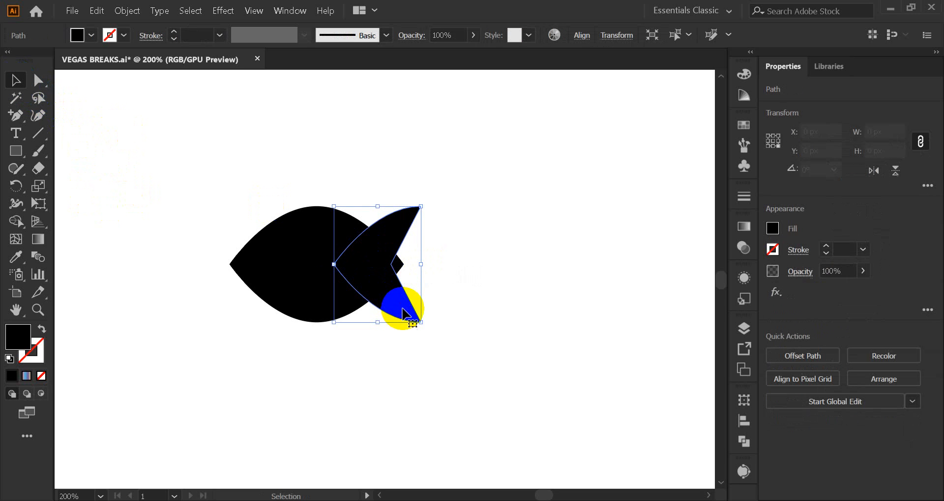
left_click_drag(402, 309, 427, 315)
left_click(380, 368)
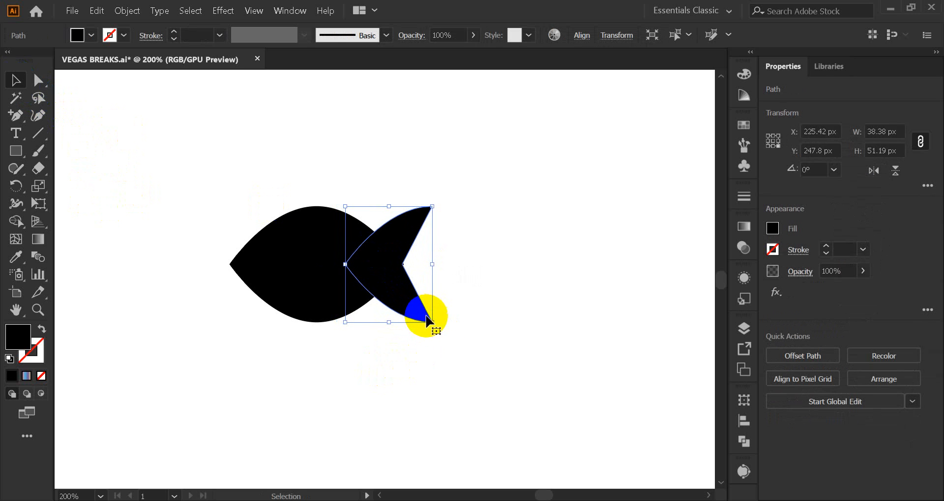
key("Right")
left_click(482, 313)
left_click(415, 310)
key("Left")
key("Left")
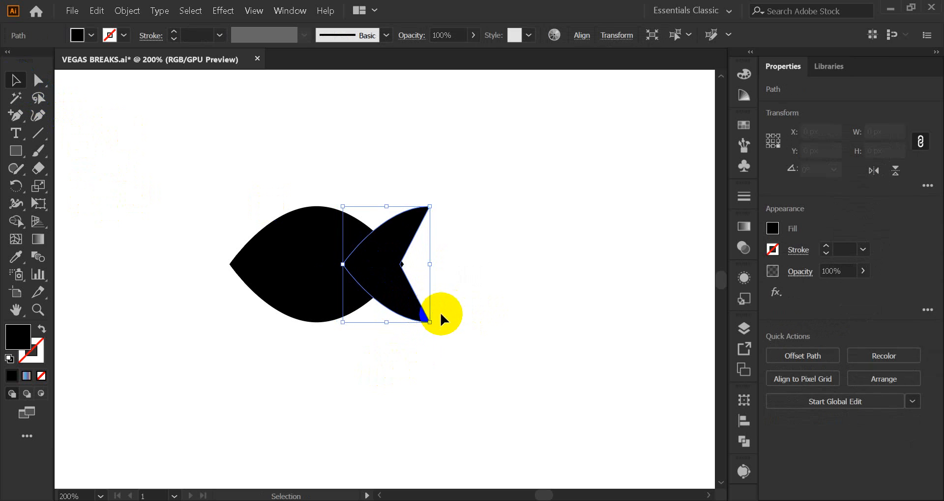
Remove the small body tip protruding through the tail notch with the Shape Builder
left_click_drag(249, 178, 470, 329)
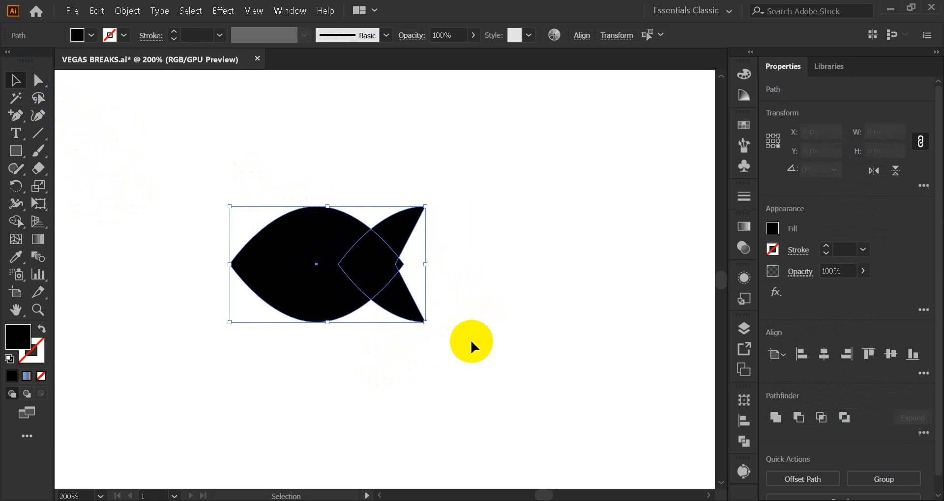
left_click(16, 221)
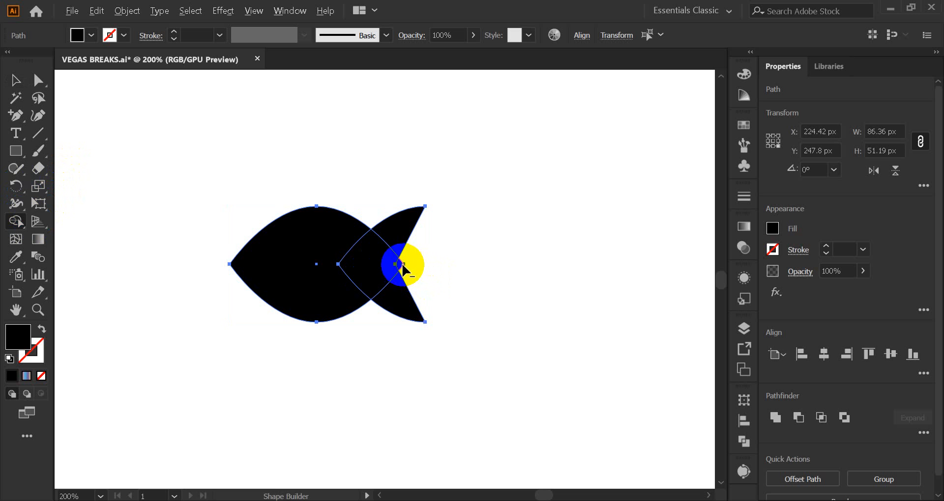
left_click(412, 266)
left_click(15, 79)
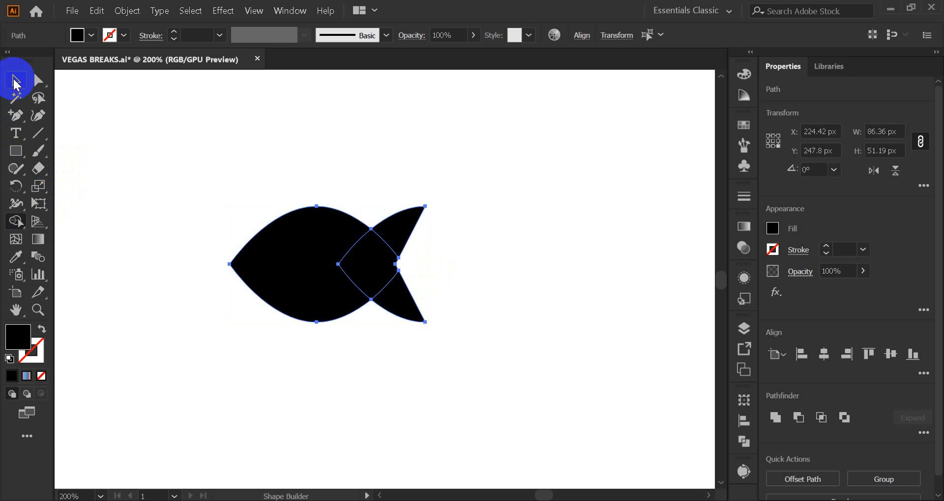
left_click(237, 152)
Select the body and tail together and reduce their overall height to about 47.8 px
left_click_drag(270, 175, 463, 350)
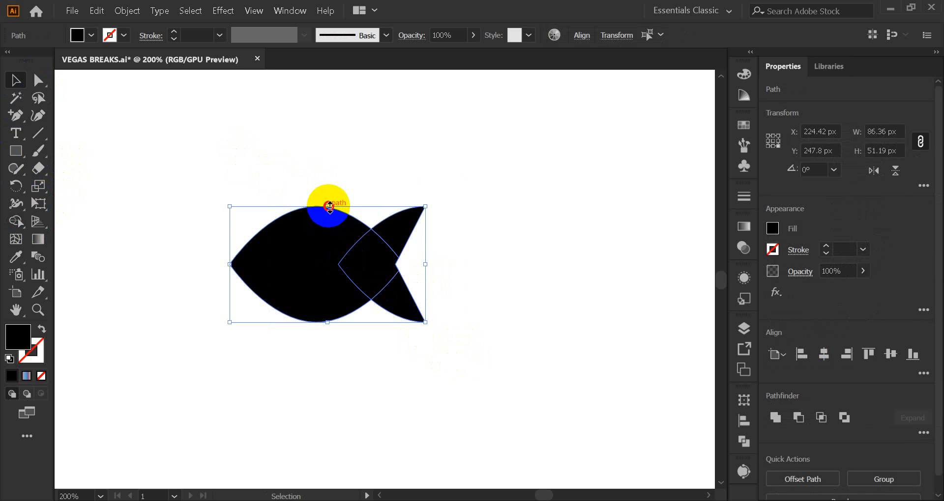
left_click_drag(330, 207, 332, 216)
left_click(364, 170)
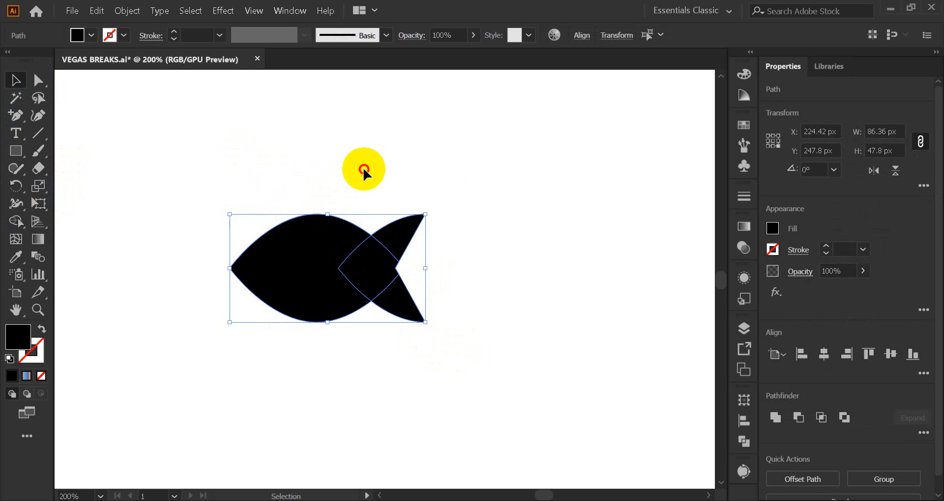
left_click_drag(495, 355, 495, 355)
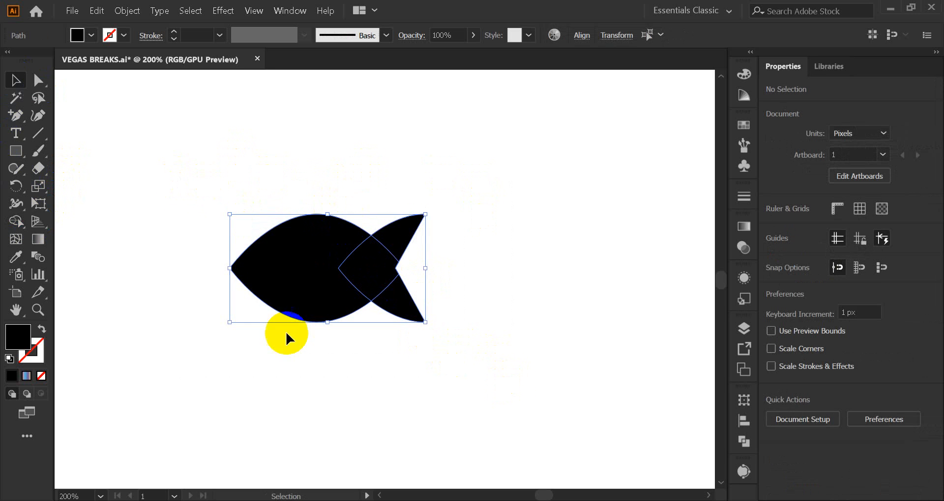
Merge the body, overlap and tail regions into a single fish silhouette with the Shape Builder
left_click(21, 225)
mouse_move(327, 236)
left_mouse_down()
mouse_move(411, 247)
mouse_move(363, 257)
mouse_move(364, 278)
mouse_move(326, 281)
mouse_move(349, 286)
mouse_move(230, 271)
left_mouse_up()
left_click(15, 82)
left_click(197, 164)
scroll(226, 269, "up", 3)
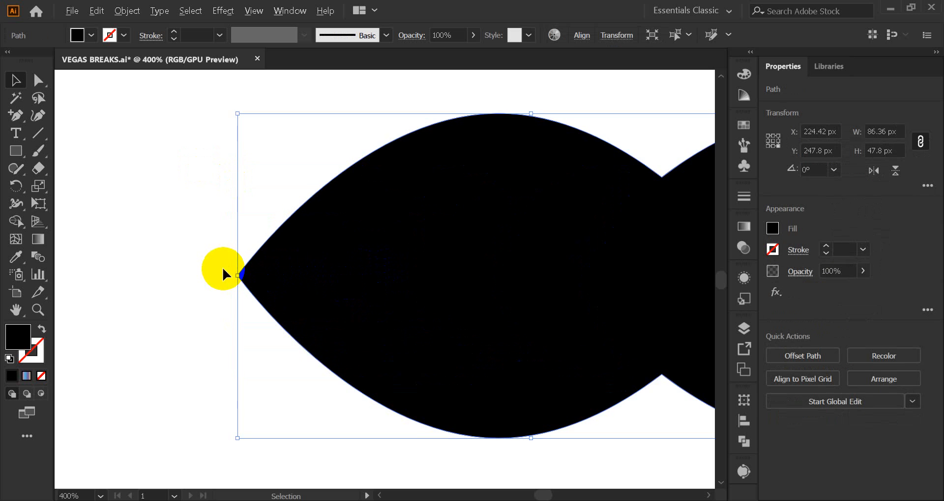
scroll(224, 261, "down", 1)
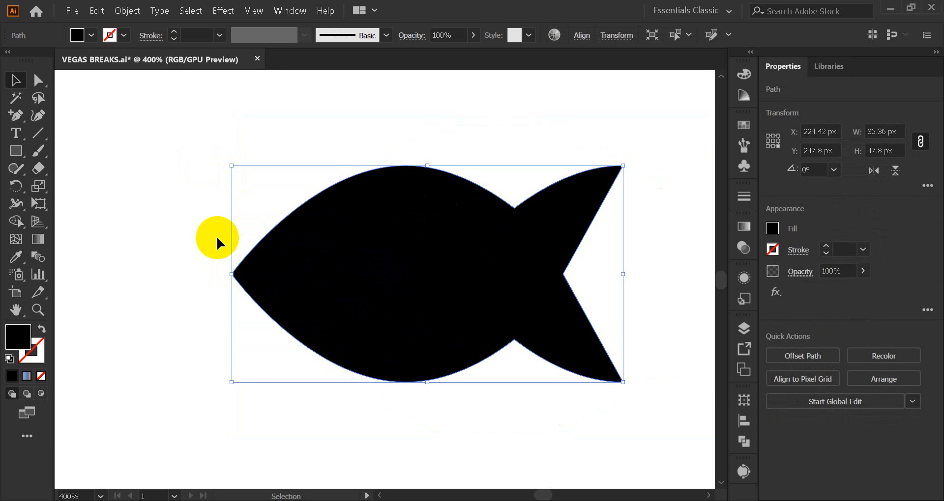
left_click(131, 180)
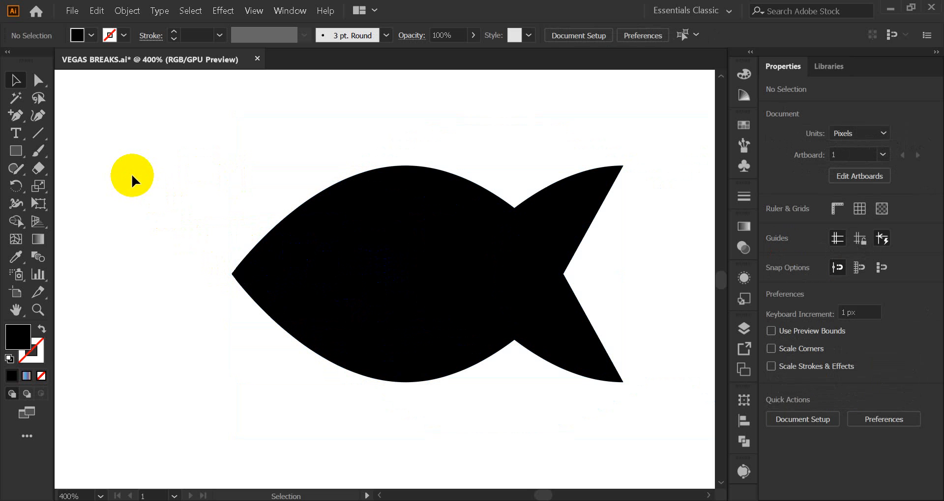
Draw a circle of about 6.94 px in the fish's head as the eye
left_click(295, 254)
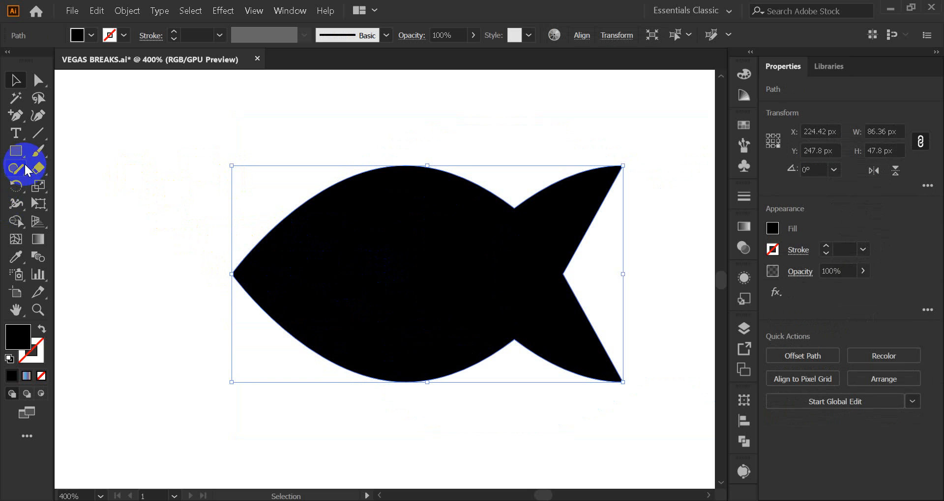
left_click(16, 151)
left_click(70, 186)
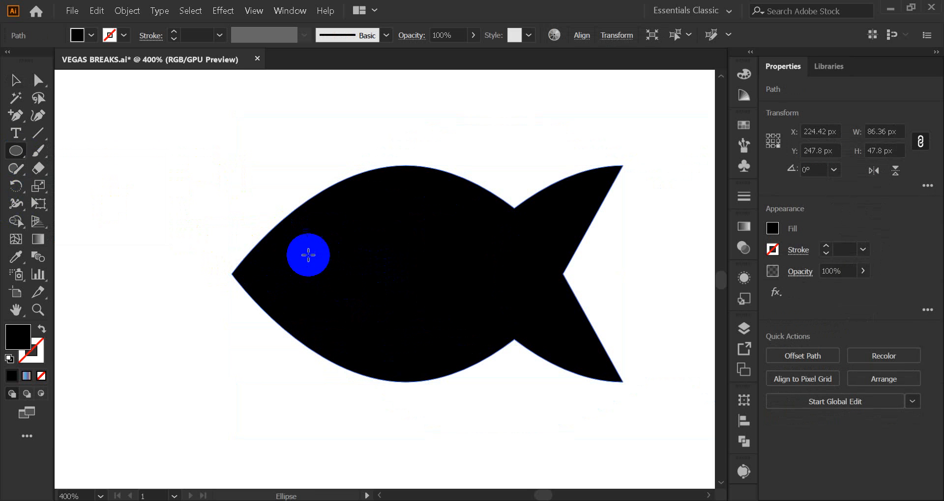
left_click_drag(298, 253, 308, 269)
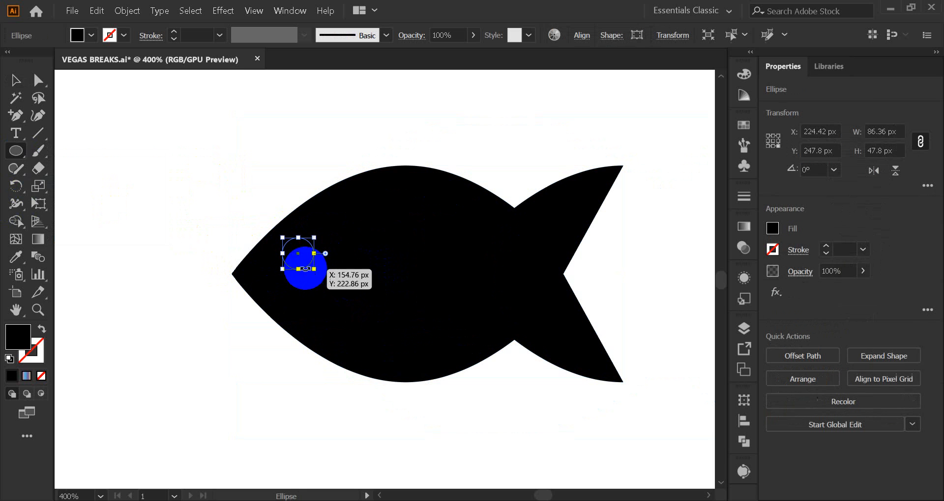
Fill the fish's eye circle with white
left_click(16, 80)
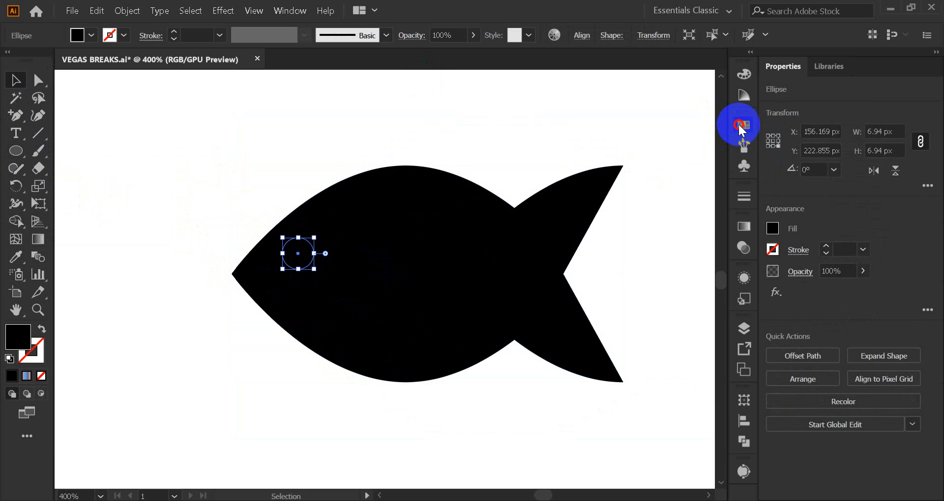
left_click(744, 125)
left_click(580, 165)
left_click(700, 118)
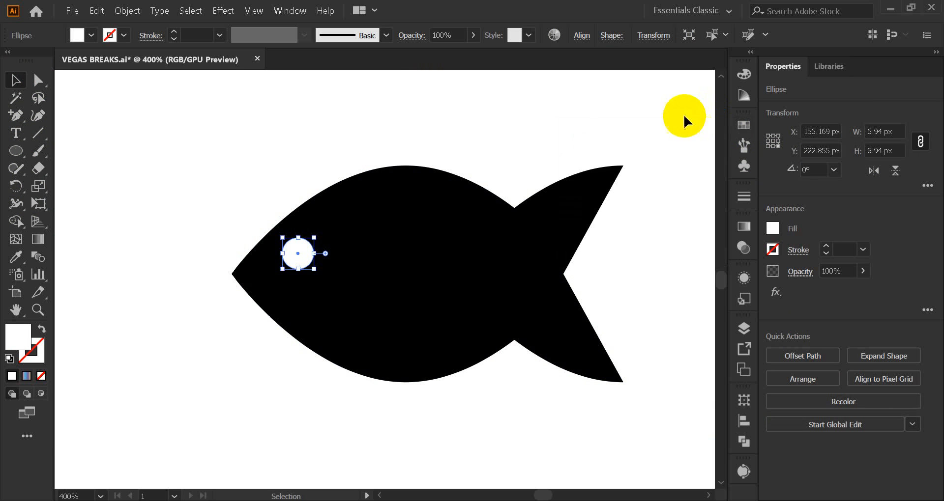
Move the white eye about 1 px right and down within the head
left_click(496, 111)
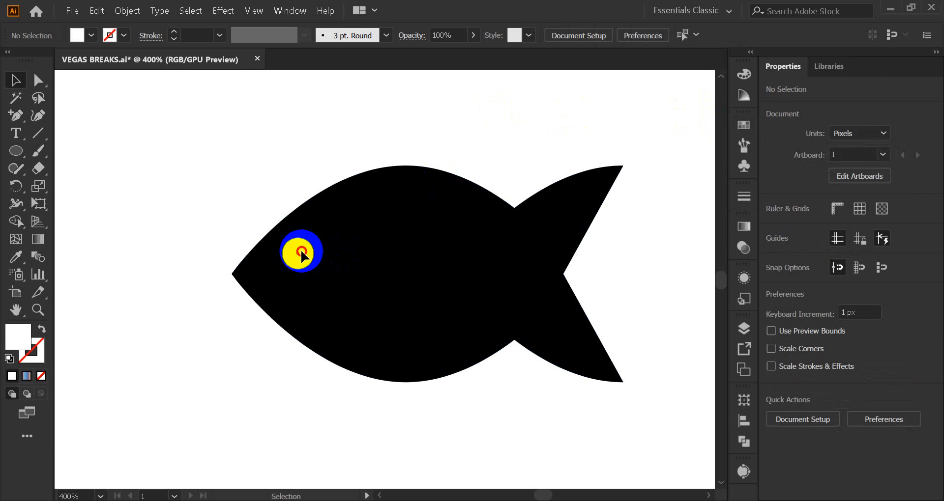
left_click_drag(301, 252, 306, 256)
left_click(263, 199)
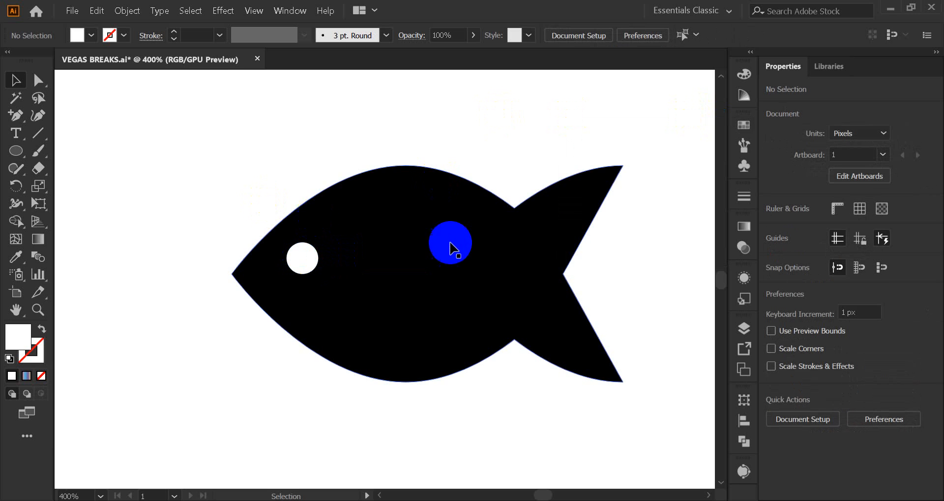
scroll(450, 244, "down", 3)
scroll(500, 257, "up", 3)
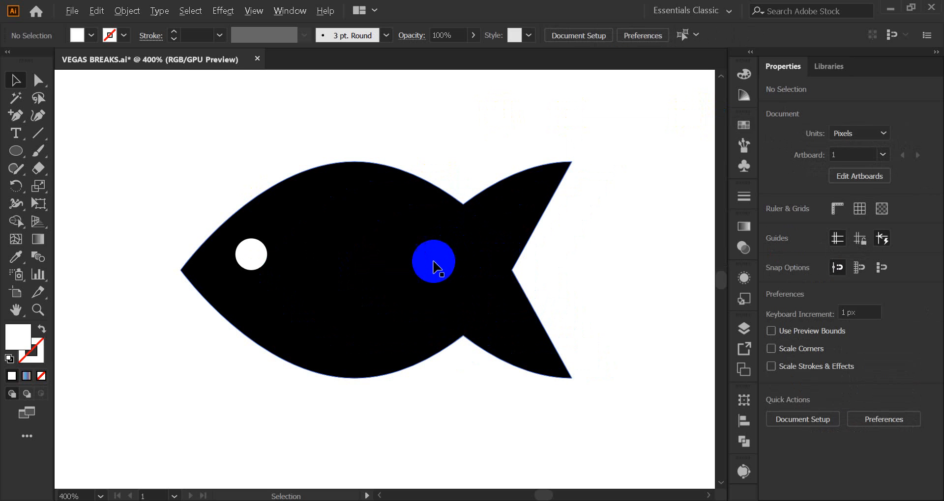
scroll(289, 285, "up", 1)
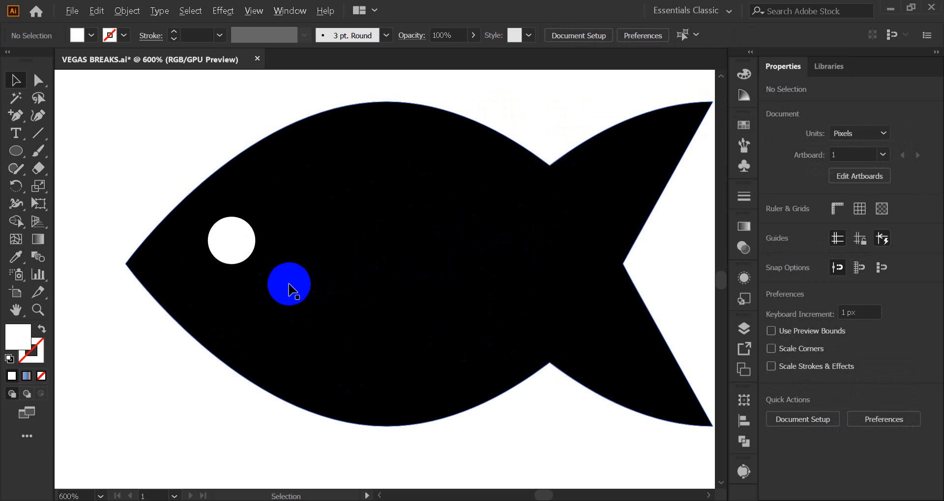
Move the white eye circle out of the fish's head to the empty area above and left of the nose
scroll(300, 278, "down", 1)
left_click_drag(262, 255, 84, 153)
left_click(205, 205)
left_click(256, 251)
left_click(179, 159)
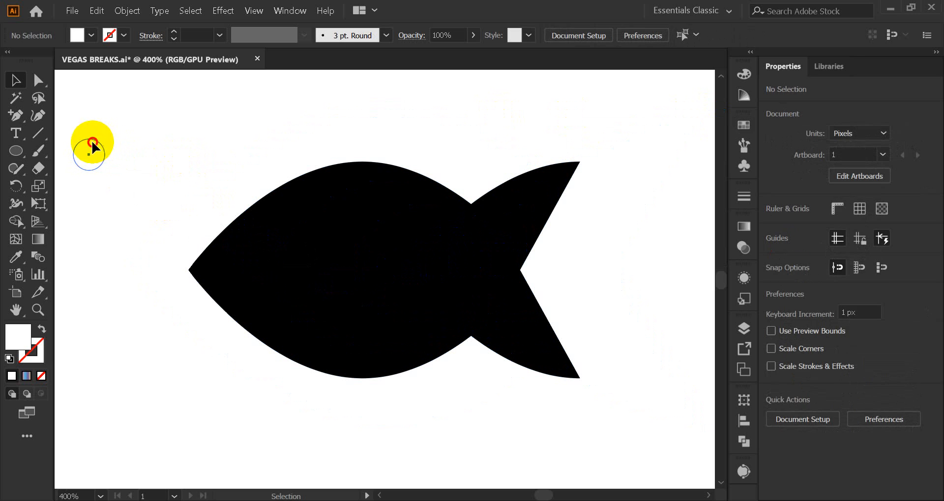
Fill the small circle outside the fish with red
left_click(93, 146)
left_click(744, 124)
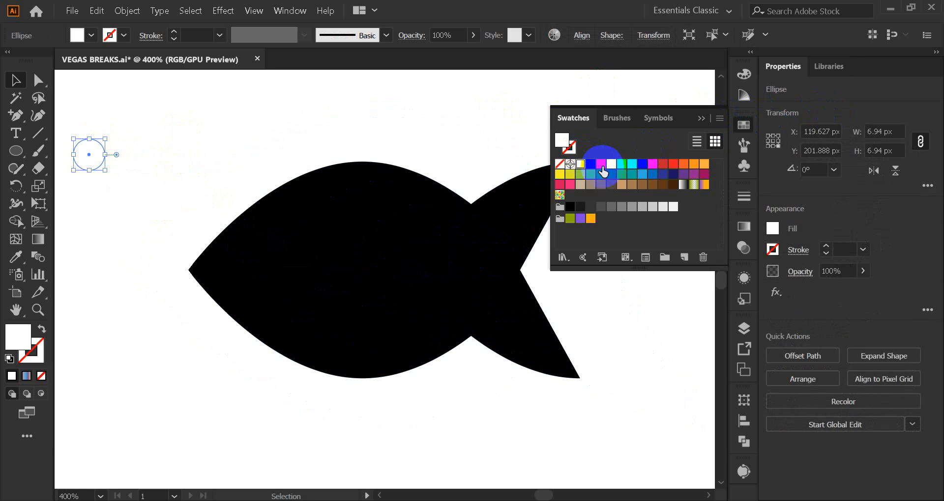
left_click(663, 164)
left_click(298, 138)
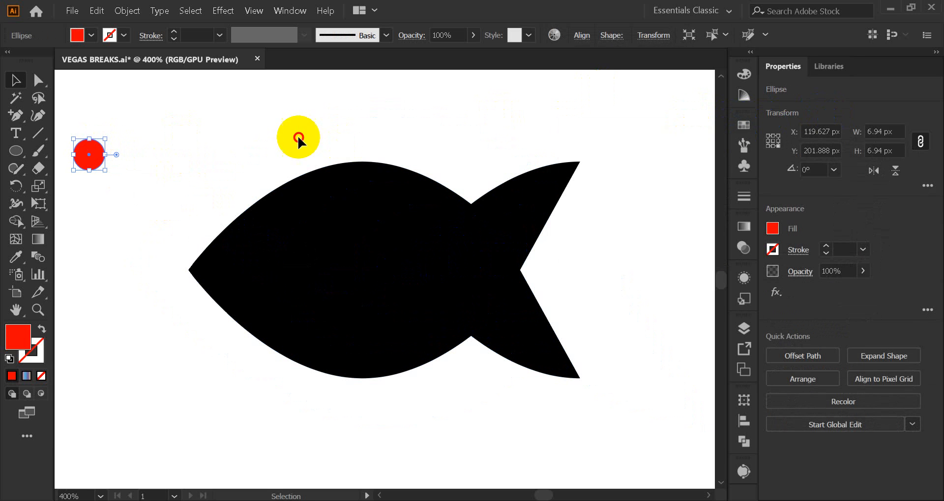
Draw a vertical line about 61.5 px long across the fish's head and shift it slightly towards the body
left_click(15, 152)
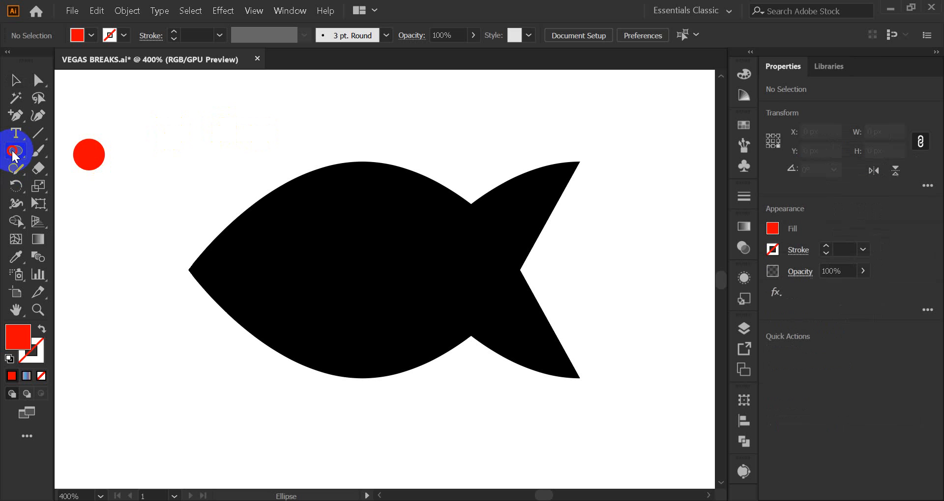
left_click(13, 152)
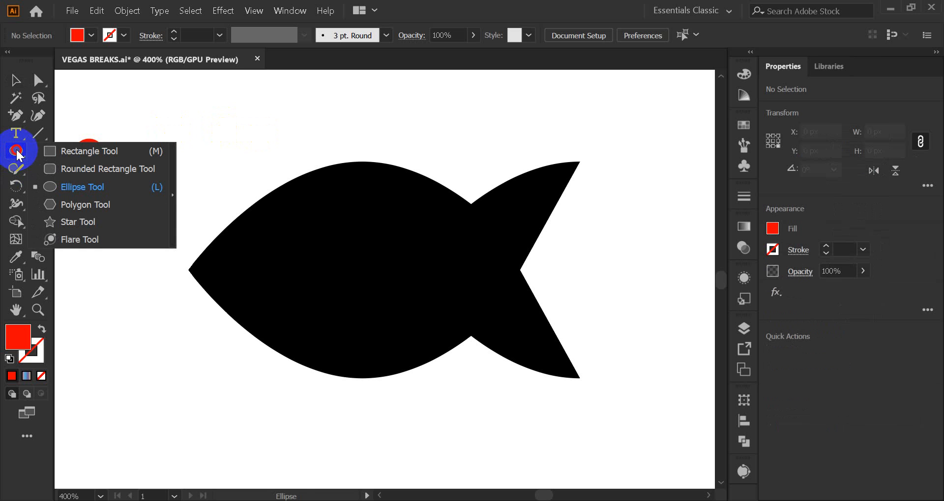
left_click_drag(43, 133, 98, 130)
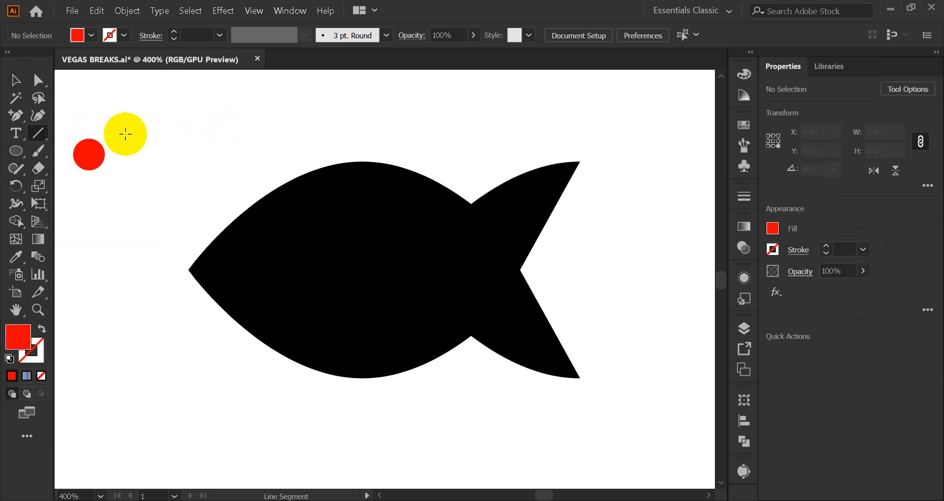
left_click_drag(222, 129, 226, 407)
key("v")
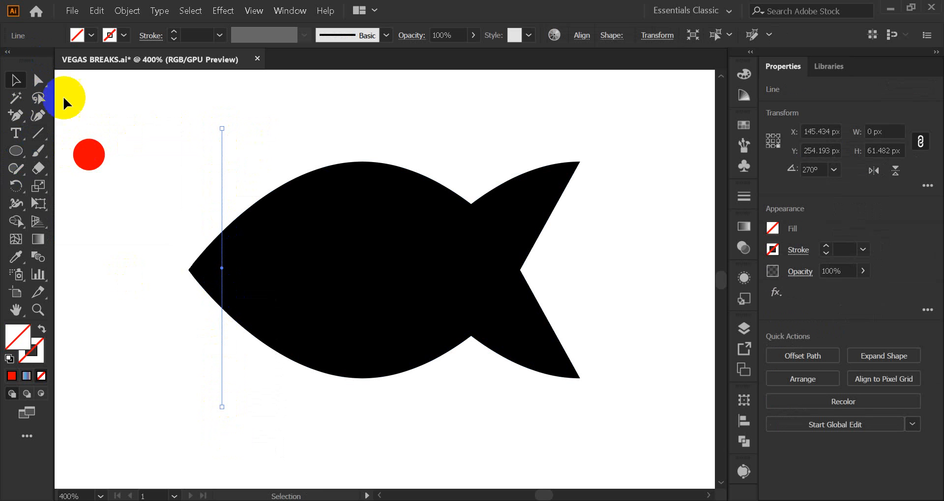
left_click_drag(221, 181, 236, 182)
Remove the line's ends outside the fish and split the nose from the body with the Shape Builder
left_click_drag(155, 184, 347, 351)
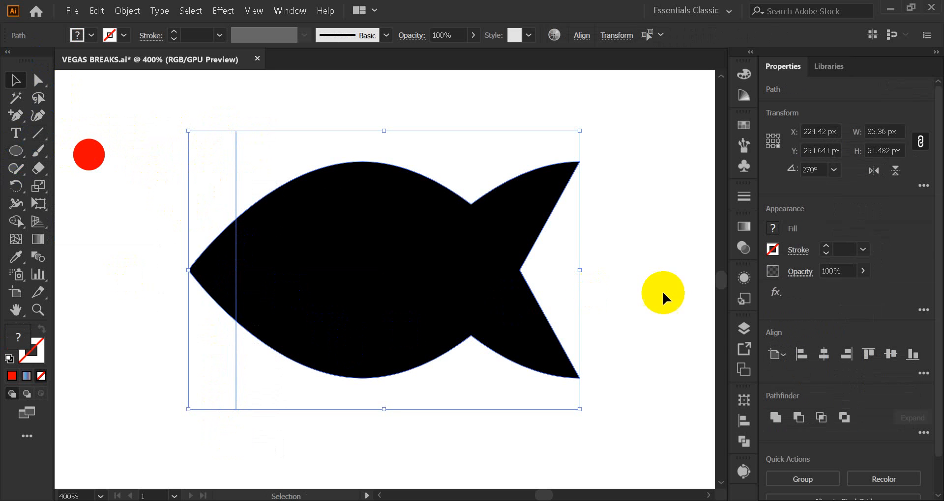
left_click(15, 228)
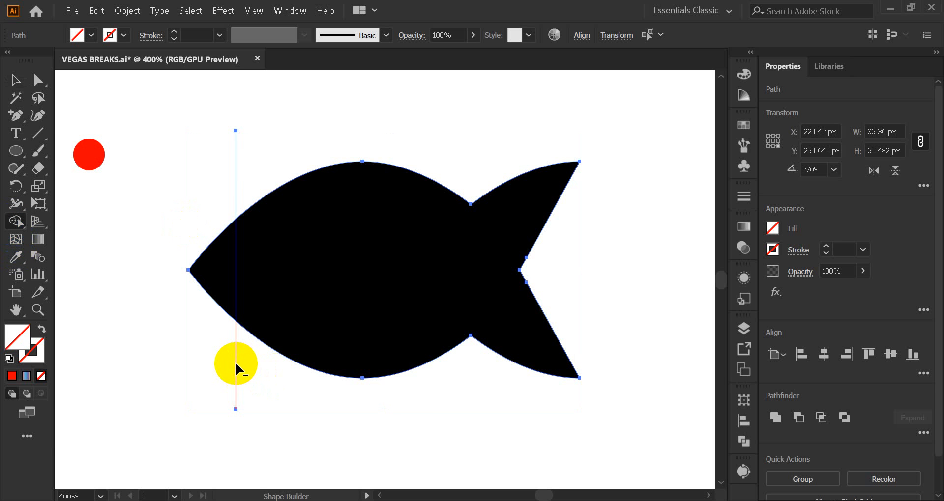
left_click(235, 362, "alt")
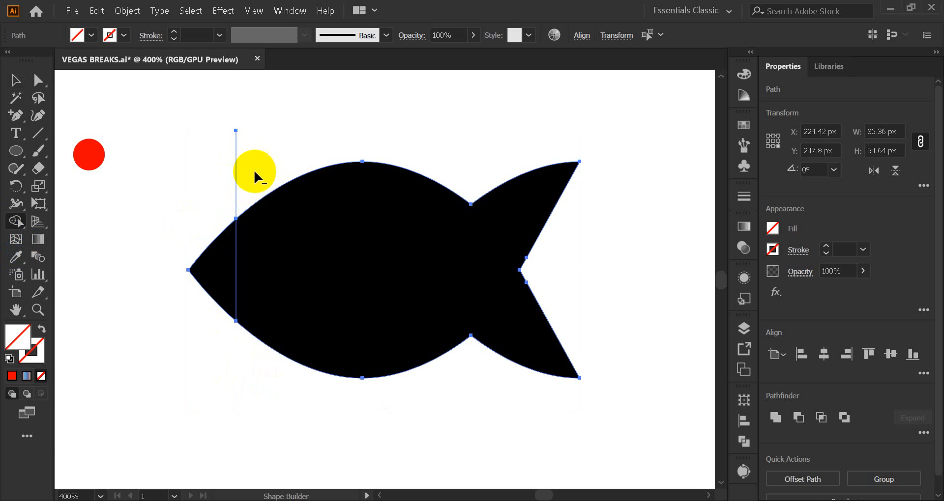
left_click(236, 161, "alt")
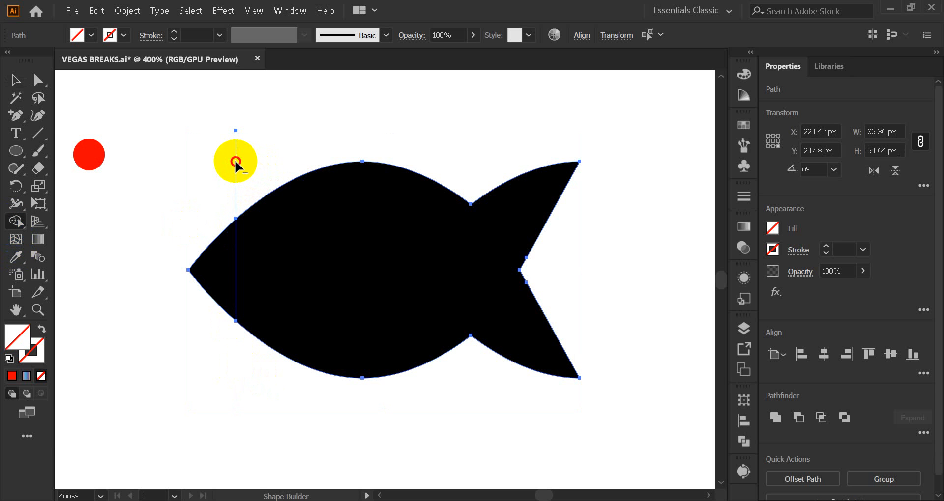
left_click(215, 274)
left_click(340, 270)
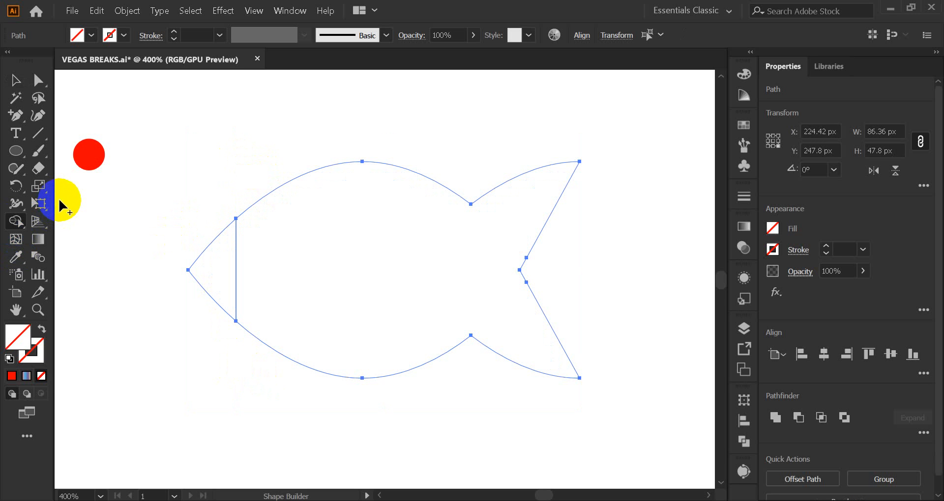
Fill the fish's body and tail region behind the dividing line with red
left_click(16, 79)
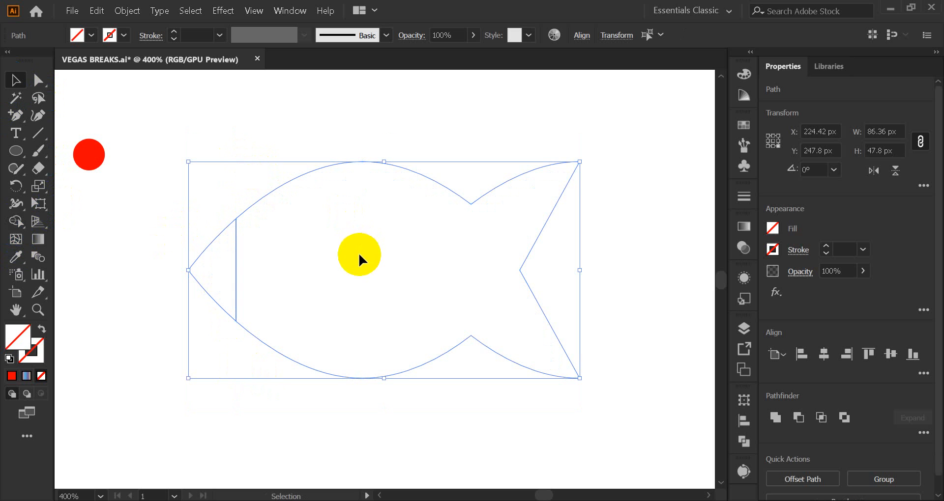
left_click(154, 293)
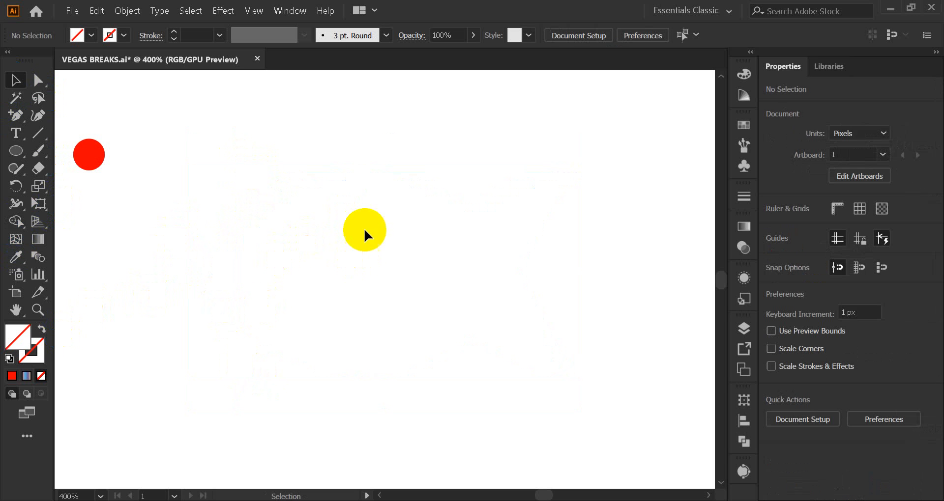
left_click(406, 273)
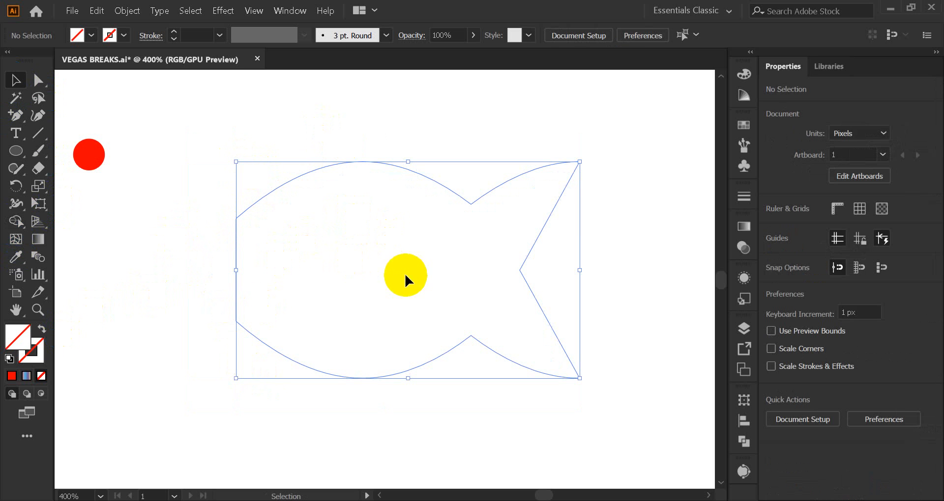
left_click(744, 125)
left_click_drag(601, 164, 494, 203)
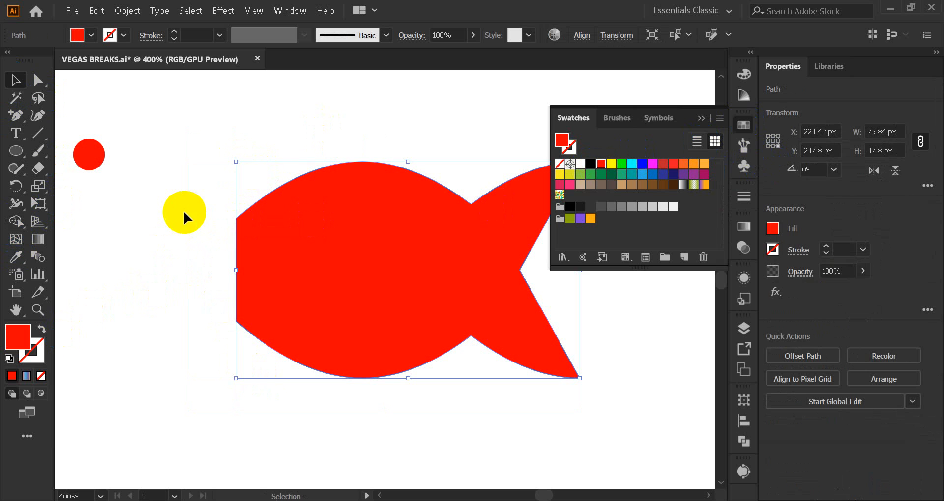
Fill the fish's triangular nose region with black
left_click(150, 212)
left_click(219, 301)
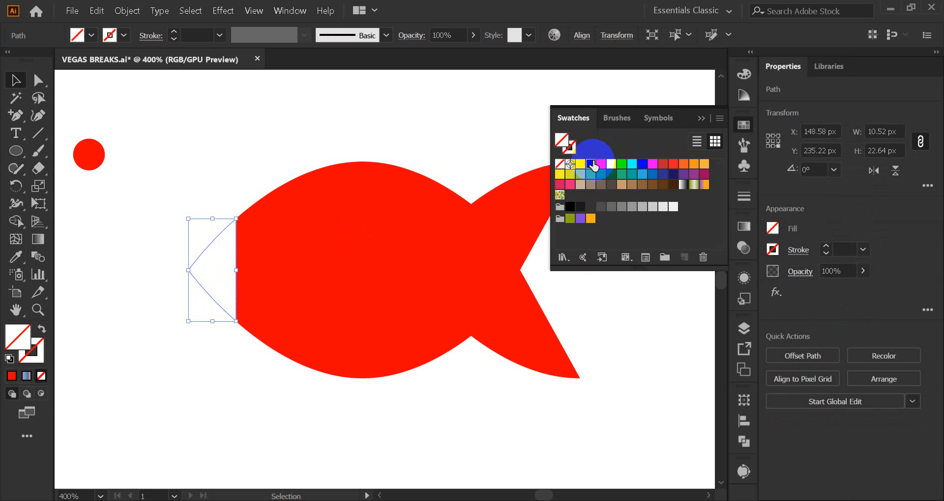
left_click(592, 164)
left_click(703, 119)
left_click(359, 118)
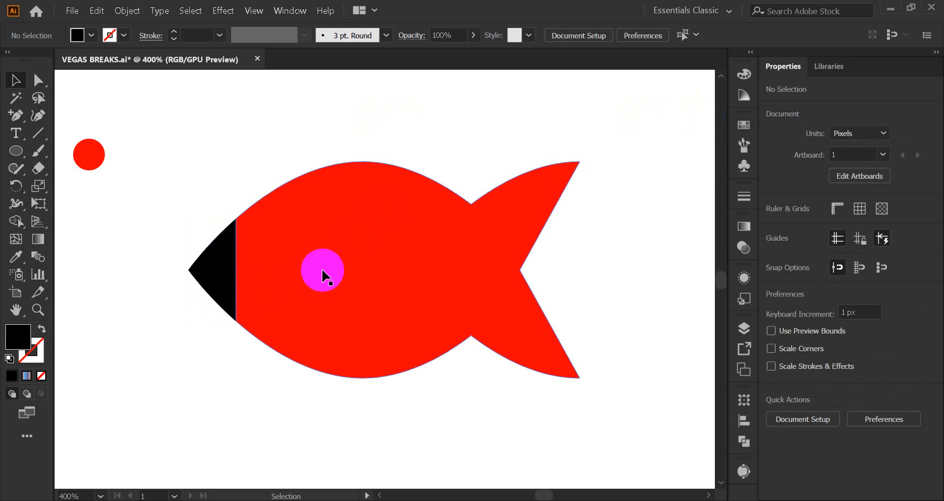
Add the text FISH above the fish and enlarge it to about 25.44 pt
left_click(16, 130)
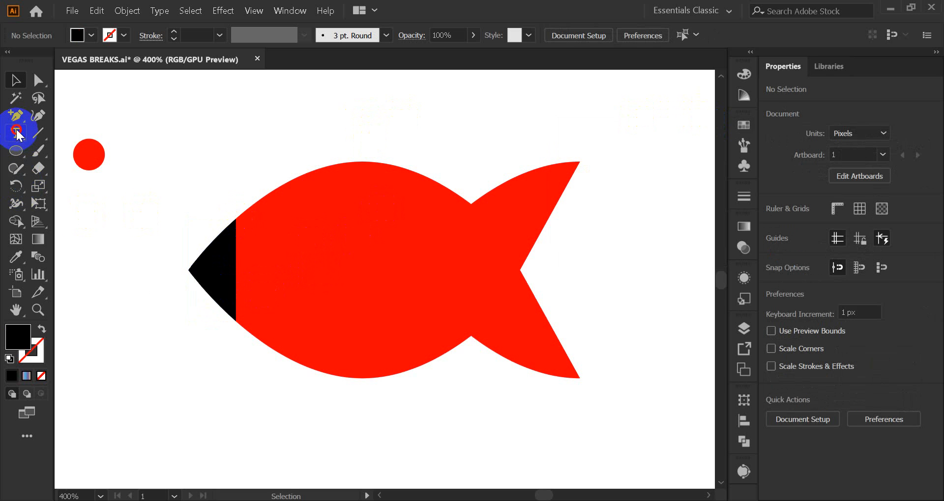
scroll(212, 191, "up", 3)
left_click(230, 157)
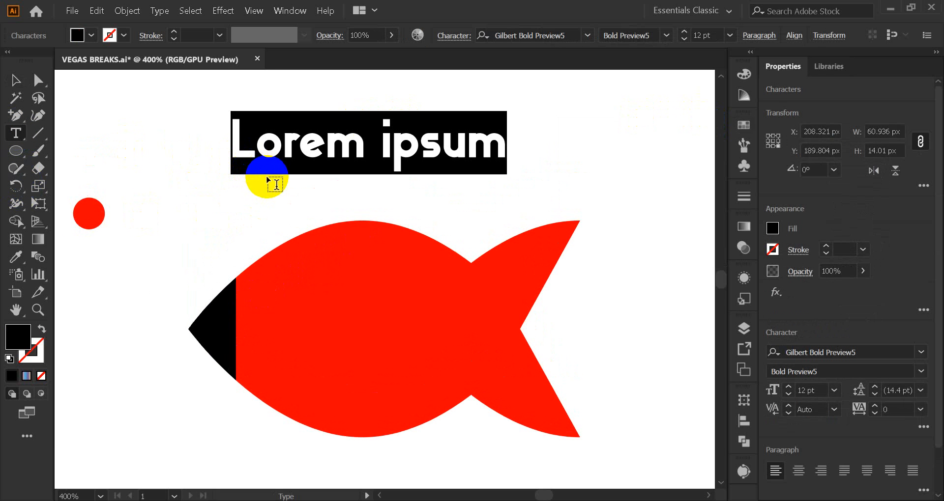
type("FISH")
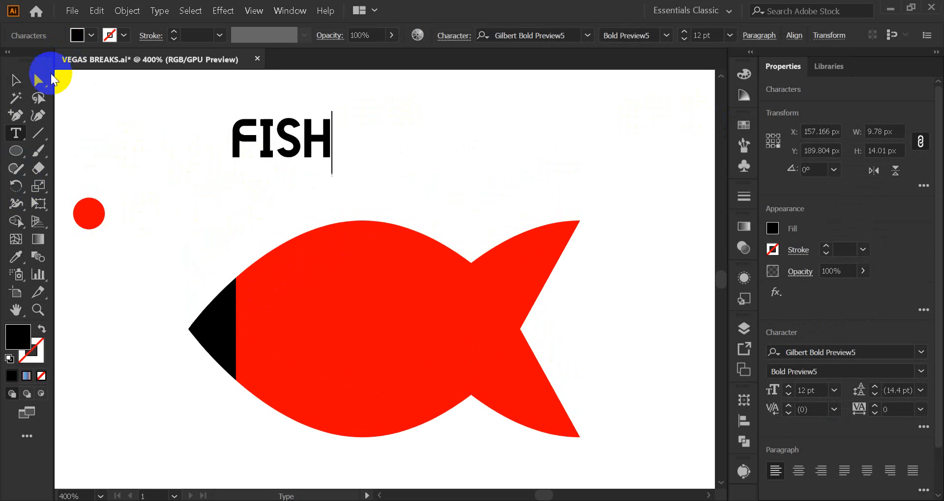
left_click(17, 81)
left_click_drag(333, 173, 389, 210)
Change the FISH text's font to Harabara
left_click(921, 352)
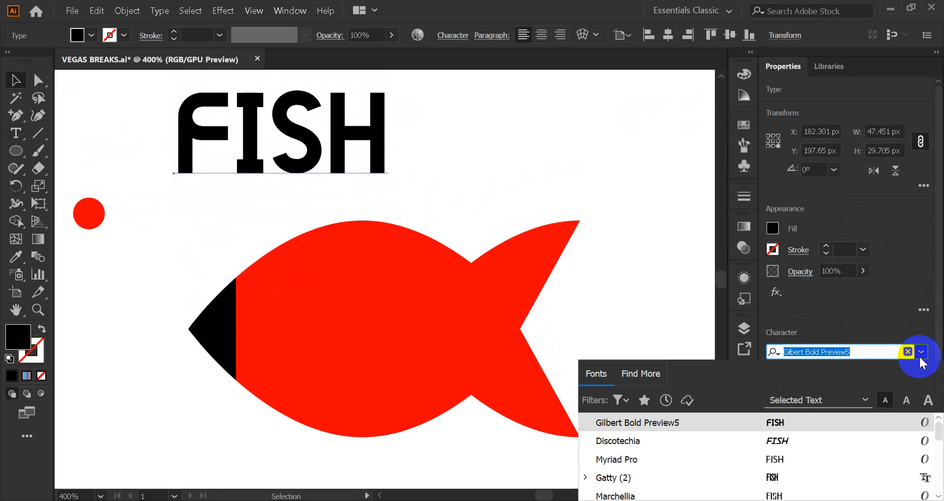
type("har")
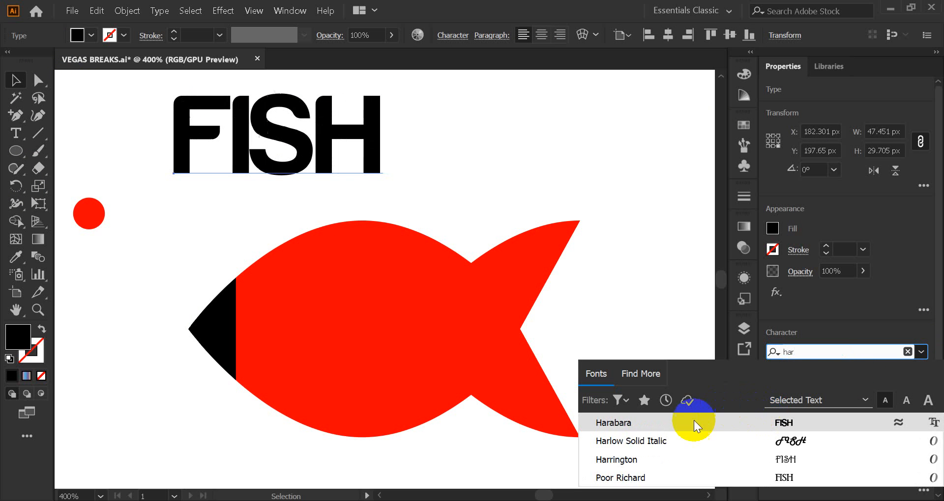
left_click(694, 423)
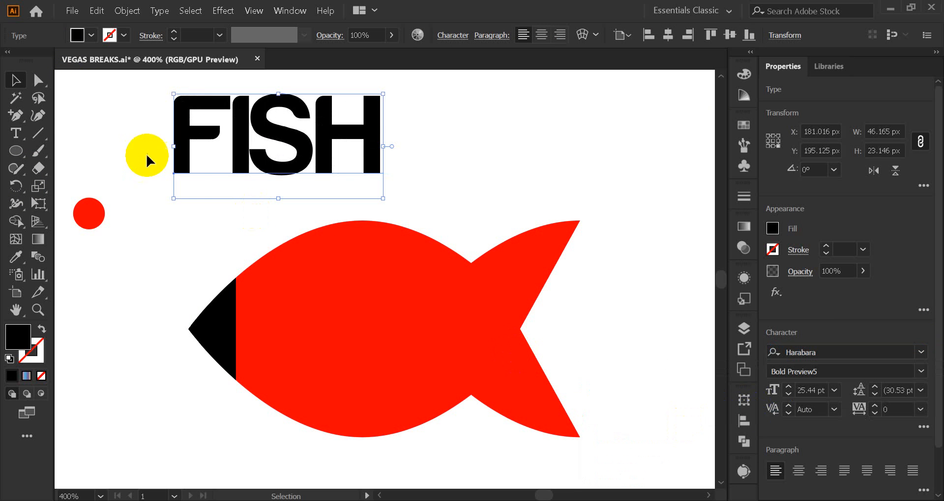
left_click(17, 84)
left_click(459, 238)
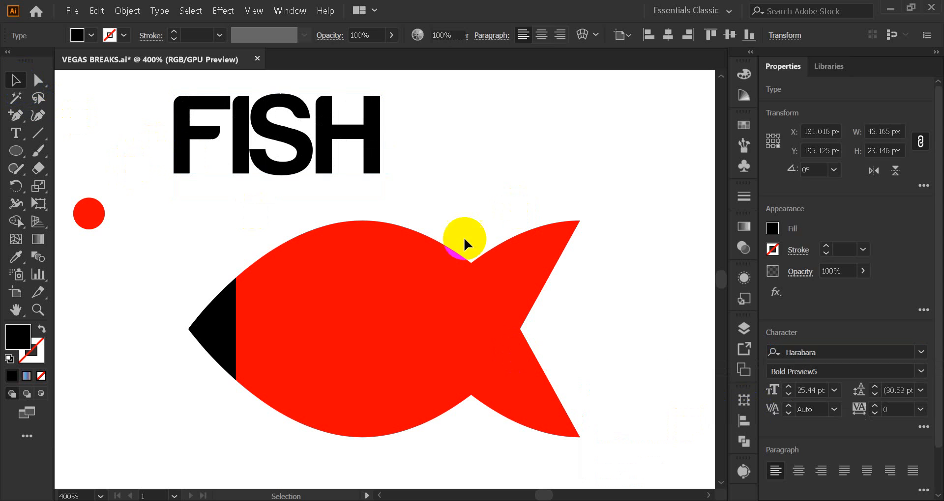
Set the FISH text's tracking to 50
left_click(272, 163)
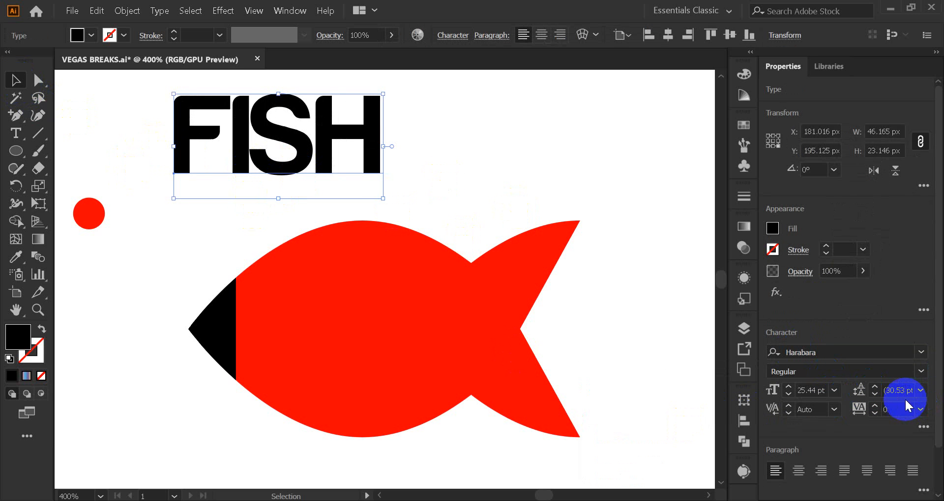
left_click(919, 409)
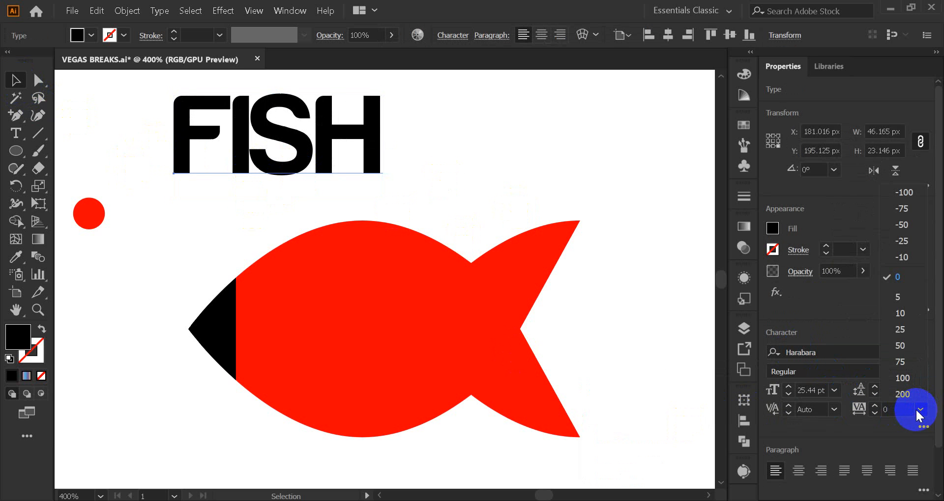
left_click(924, 346)
left_click(571, 175)
left_click(361, 138)
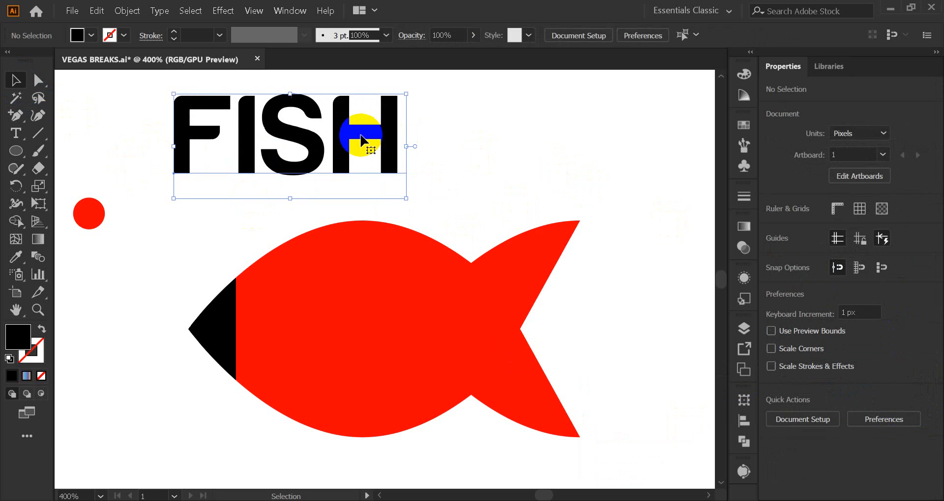
Move the FISH text below the fish and enlarge it to about 35.23 pt
scroll(361, 140, "down", 1)
left_click_drag(385, 165, 415, 180)
left_click_drag(334, 152, 356, 394)
left_click_drag(435, 419, 430, 418)
left_click(468, 385)
left_click_drag(396, 385, 416, 379)
left_click(375, 185, "shift")
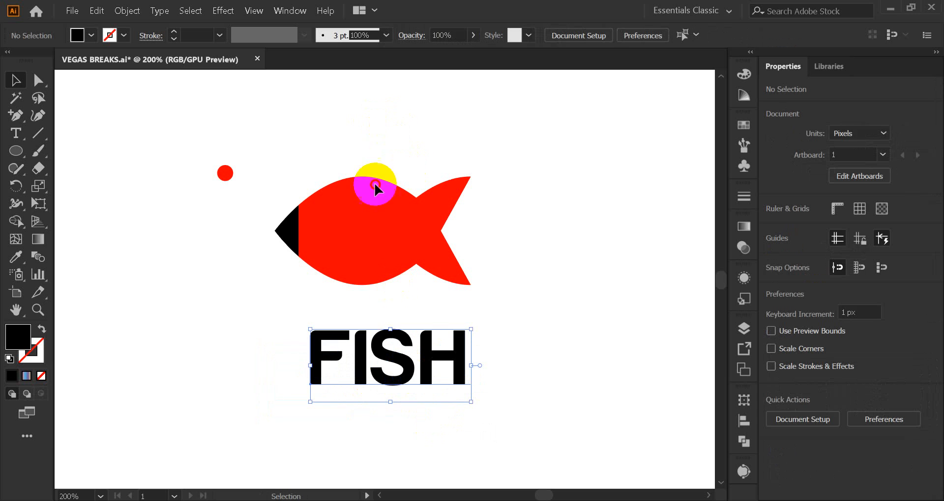
left_click(433, 433)
Try to convert the FISH text to outlines
left_click(386, 369)
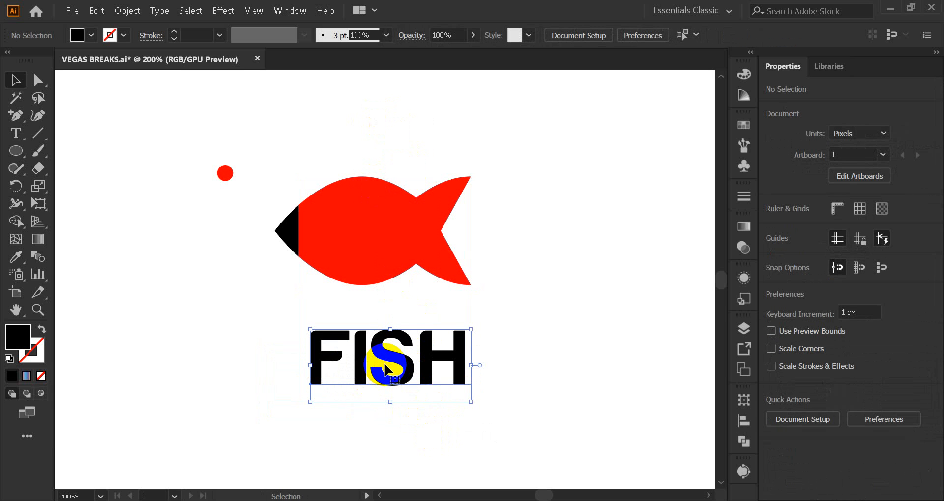
right_click(473, 309)
left_click(467, 177)
left_click(395, 143)
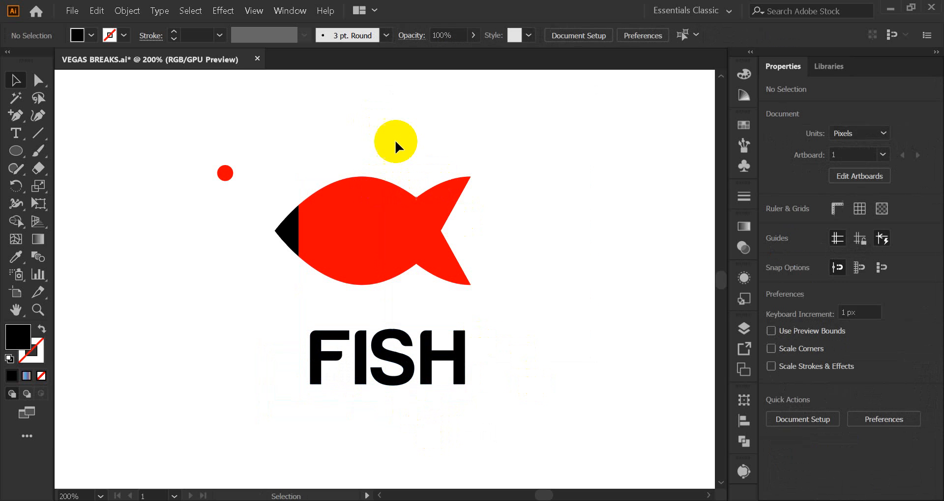
left_click_drag(384, 150, 477, 417)
left_click(477, 417)
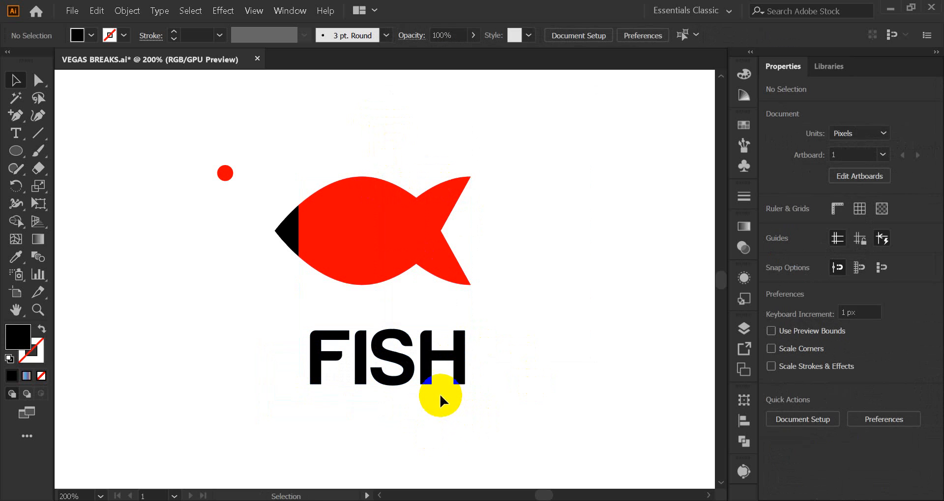
left_click(390, 356)
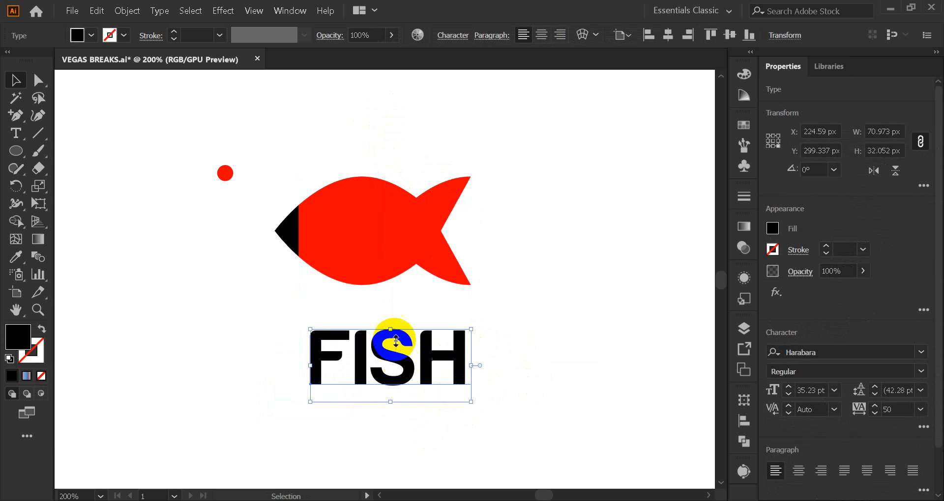
Bring the red fish body to the front of the stacking order
left_click(388, 249)
left_click_drag(387, 246, 370, 240)
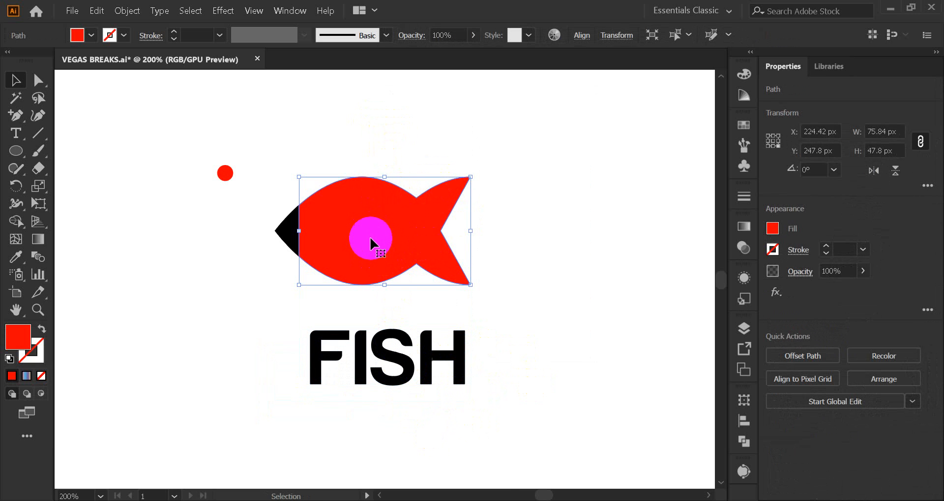
right_click(373, 238)
mouse_move(447, 431)
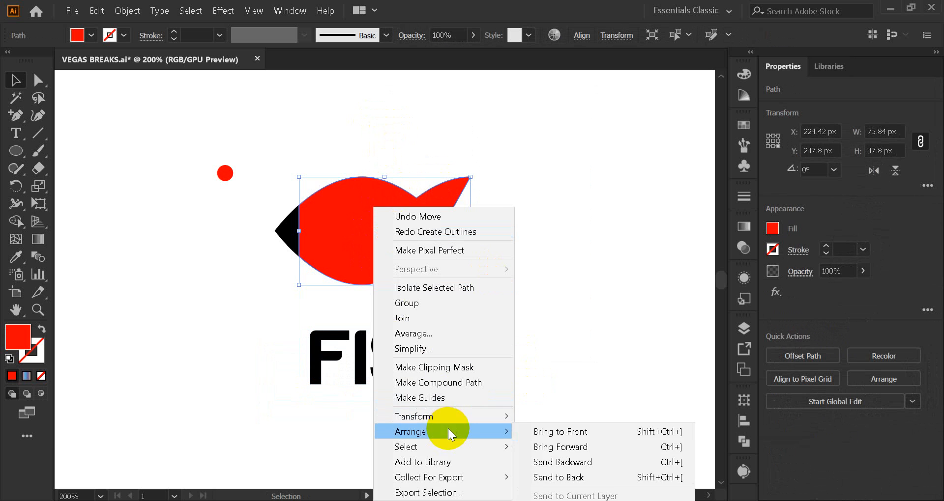
left_click(567, 428)
Try to shape the FISH text with the red fish body using Envelope Distort, Make with Top Object
left_click(401, 176)
left_click_drag(391, 143, 477, 430)
left_click(403, 252)
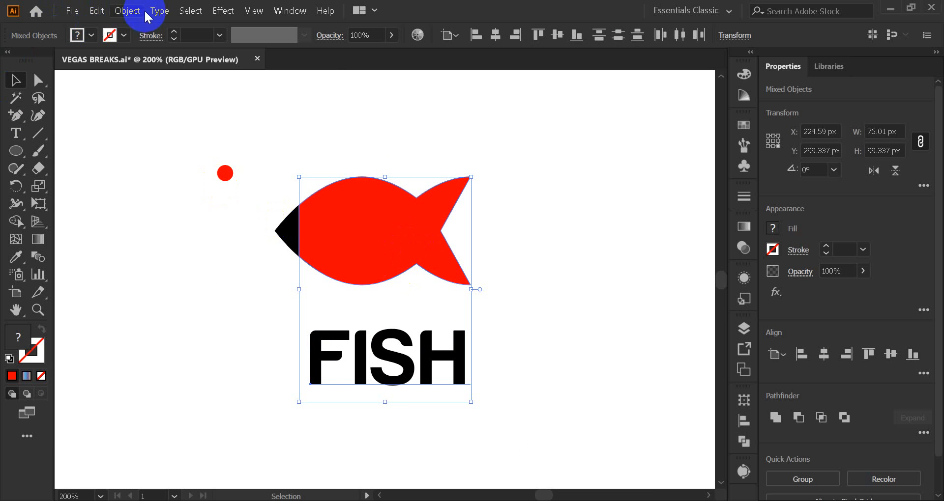
left_click(128, 12)
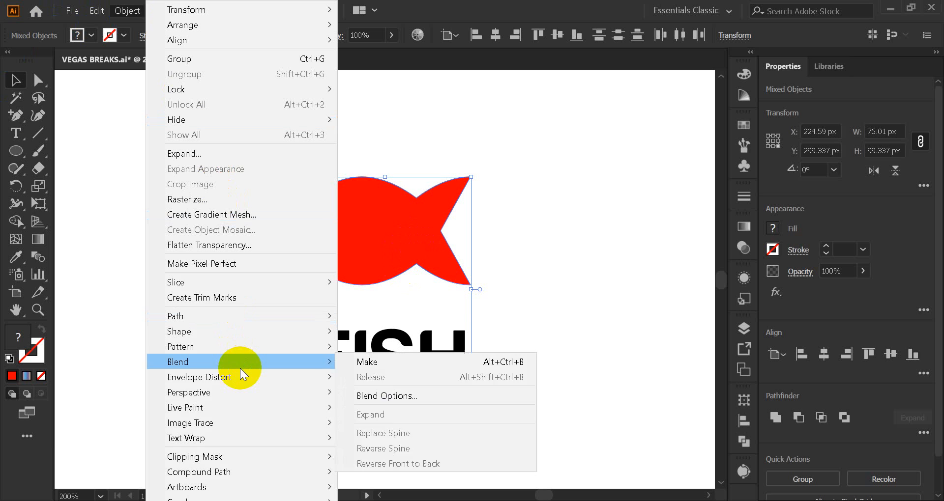
mouse_move(196, 383)
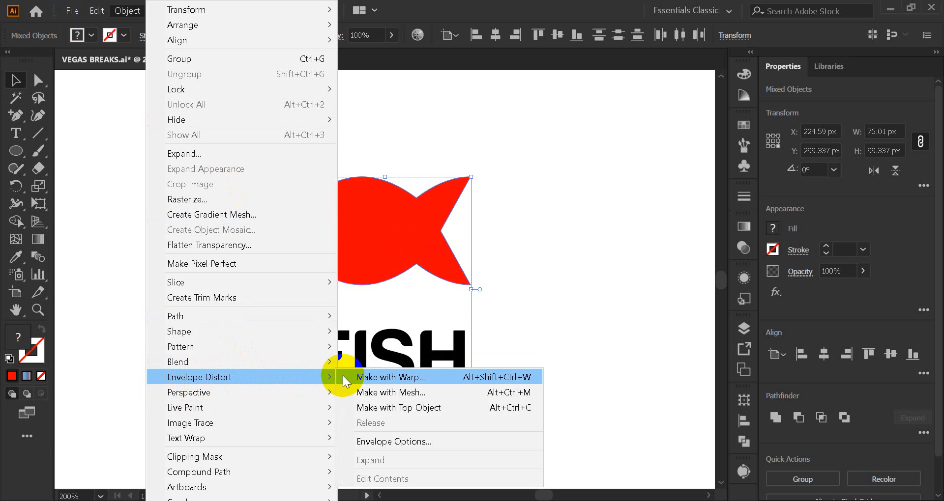
left_click(445, 408)
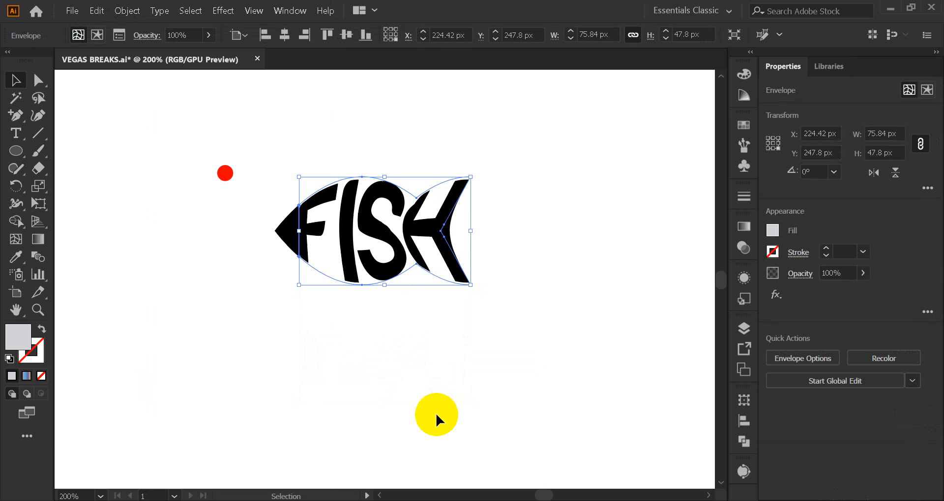
left_click(107, 355)
left_click(419, 217)
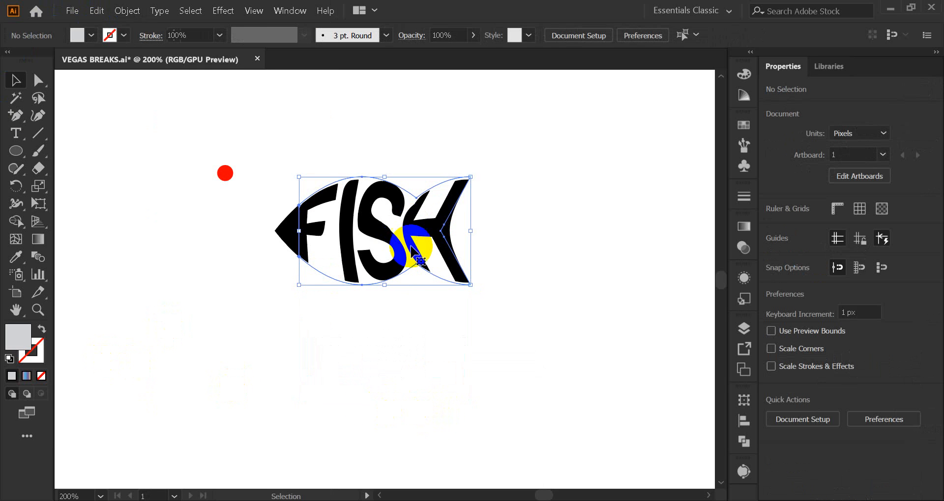
left_click(343, 462)
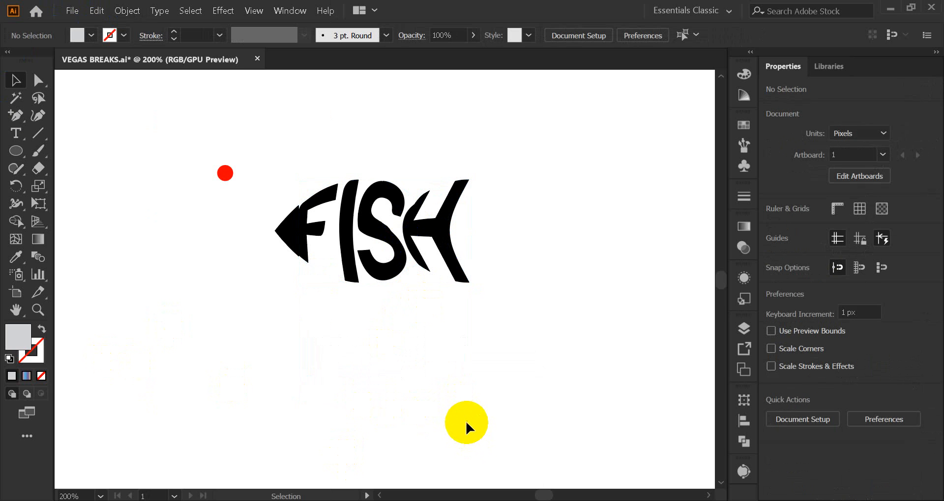
key("ctrl+z")
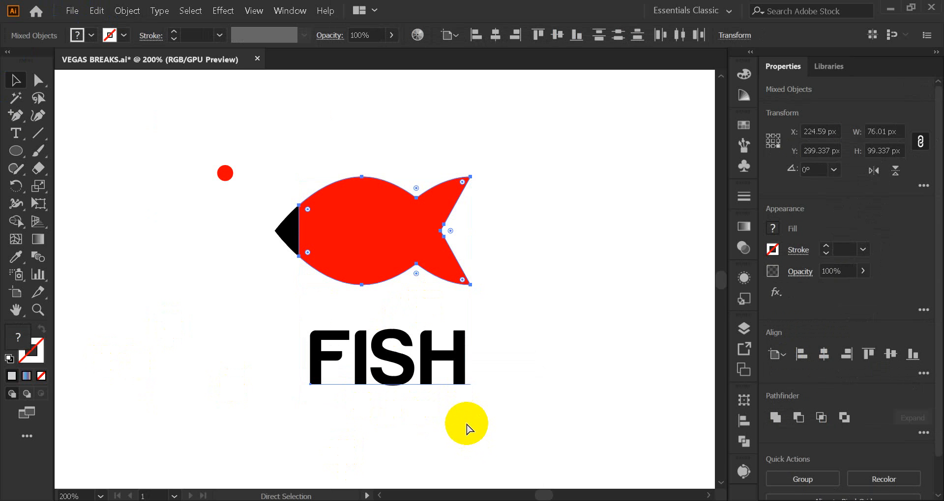
left_click(527, 314)
left_click_drag(387, 235, 415, 373)
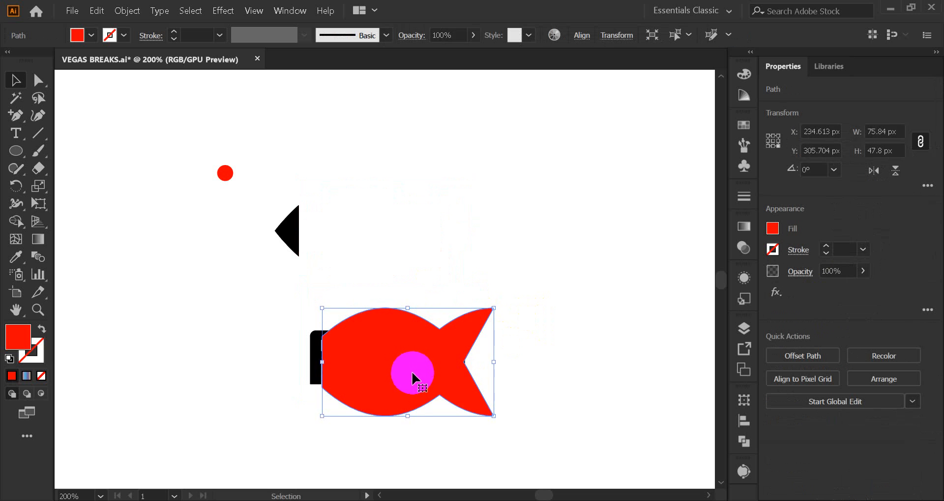
key("ctrl+z")
left_click(525, 234)
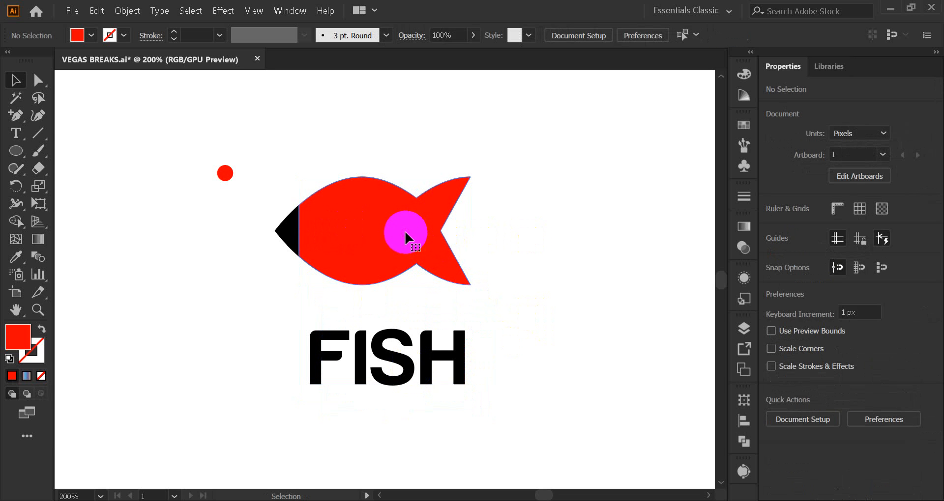
Make sure the red fish body is above the FISH text by bringing it to the front again
left_click(405, 231)
right_click(378, 211)
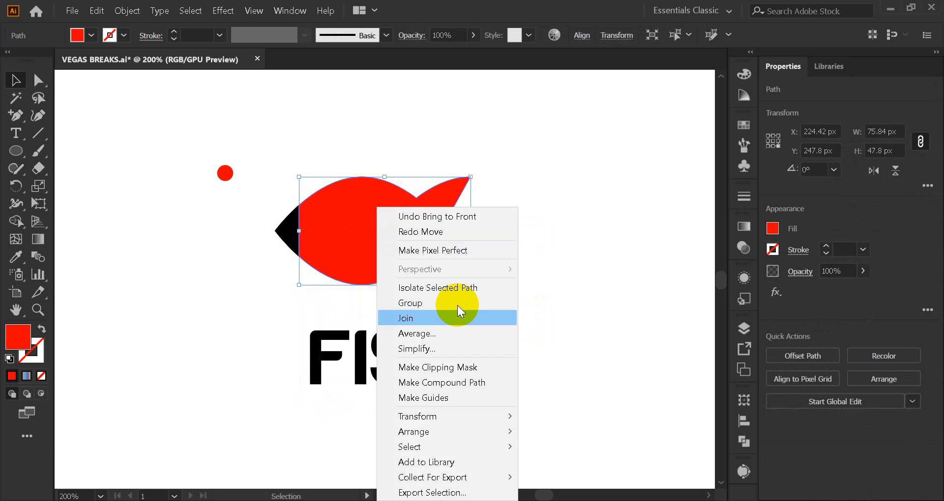
mouse_move(454, 431)
left_click(550, 430)
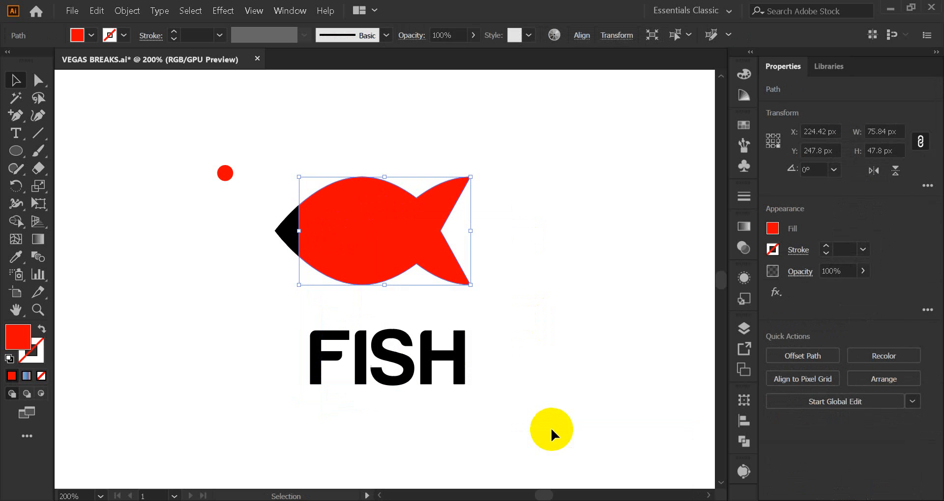
Envelope-distort the FISH text into the red fish body's shape, using the body as the top object
left_click(553, 260)
left_click(360, 242)
left_click_drag(361, 241, 489, 418)
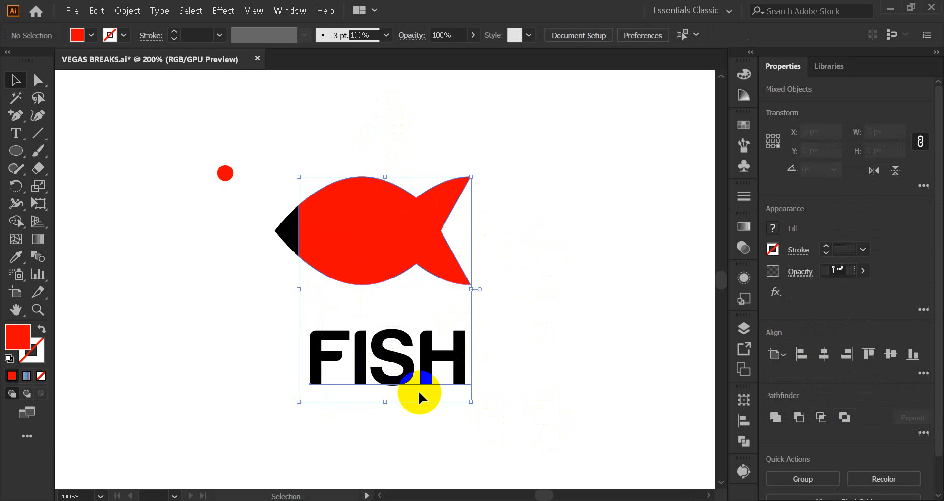
left_click(404, 389)
left_click(392, 354)
left_click_drag(369, 137, 467, 400)
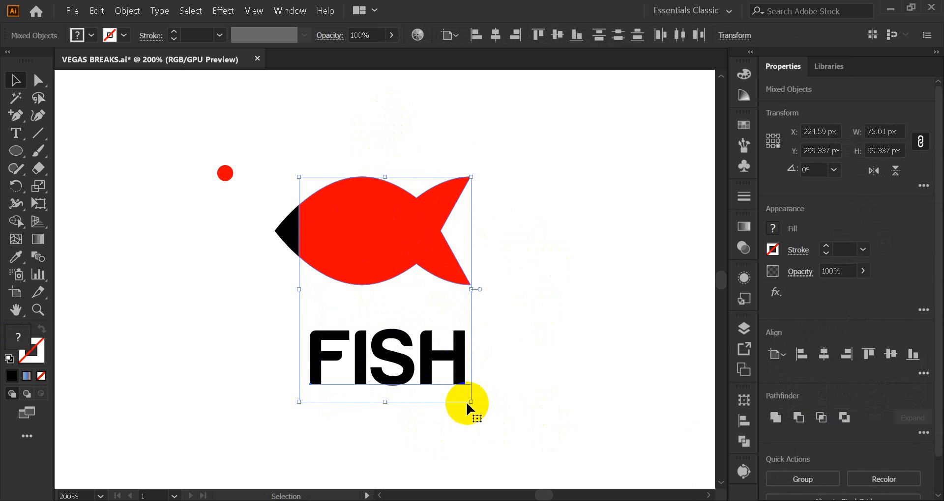
left_click(123, 12)
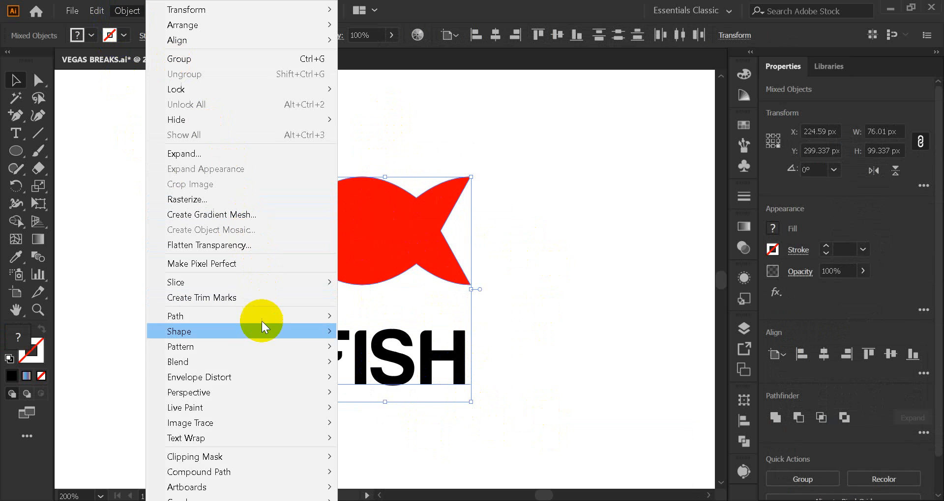
mouse_move(249, 378)
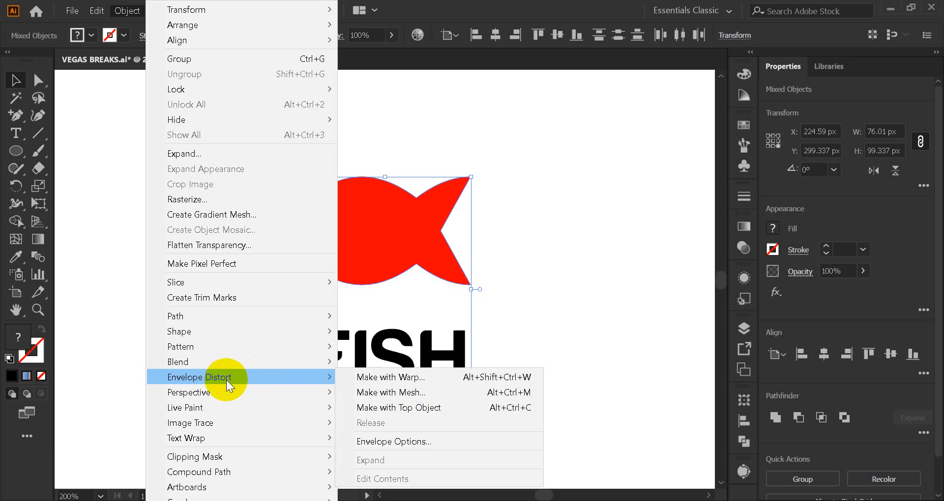
left_click(438, 408)
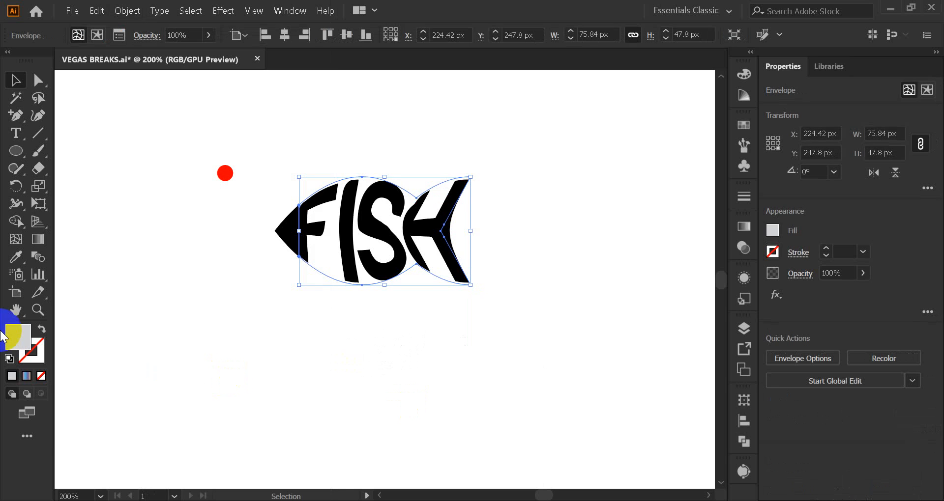
left_click(527, 245)
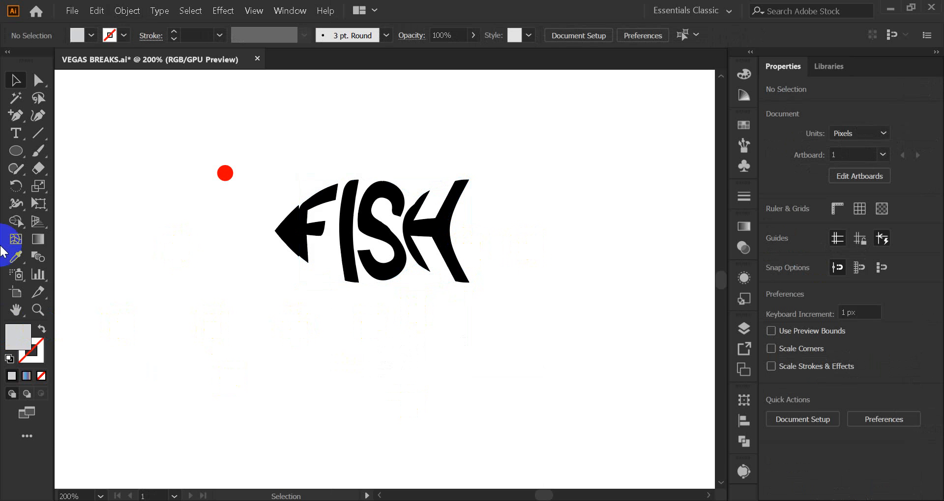
left_click(328, 255)
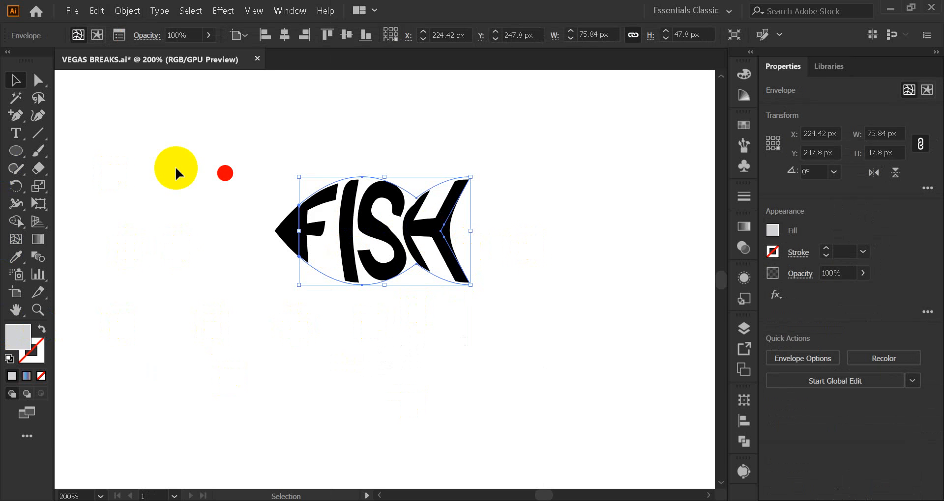
left_click(219, 227)
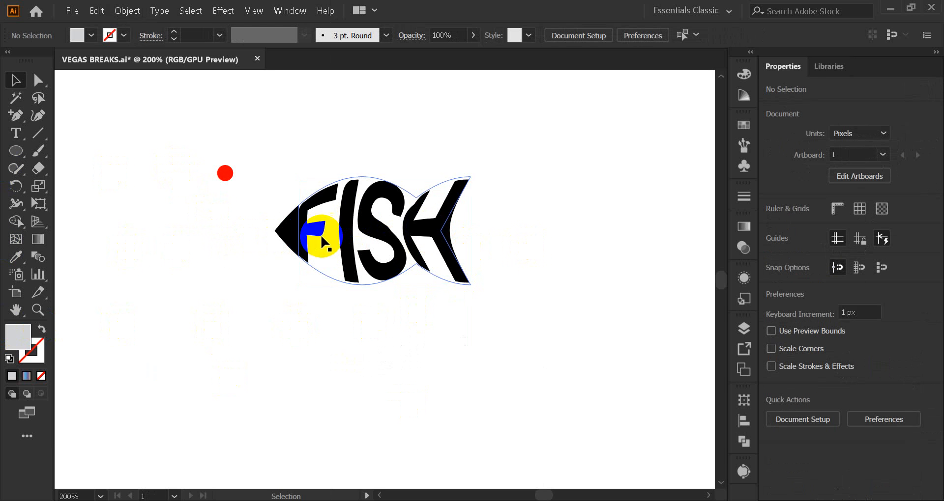
Expand the FISH envelope into editable shapes with the Object and Fill options enabled
scroll(295, 194, "up", 4)
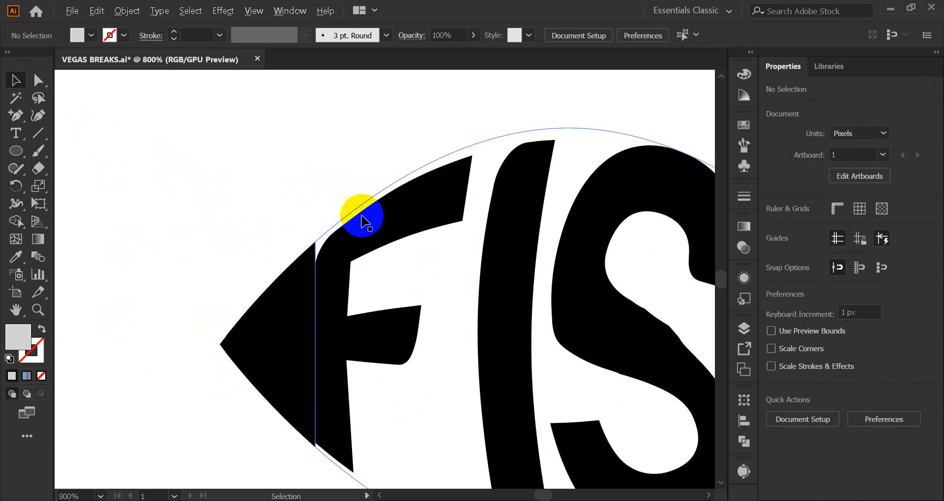
left_click_drag(449, 283, 343, 205)
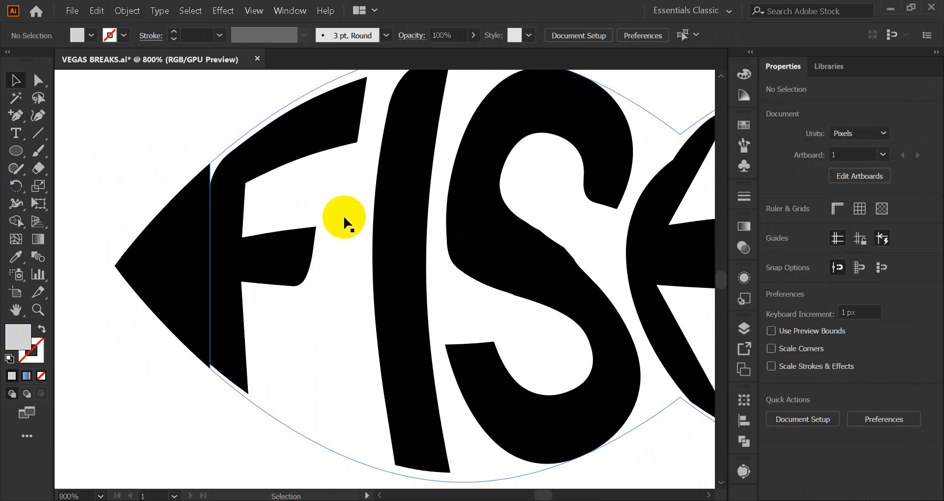
scroll(344, 236, "down", 1)
left_click_drag(526, 270, 432, 289)
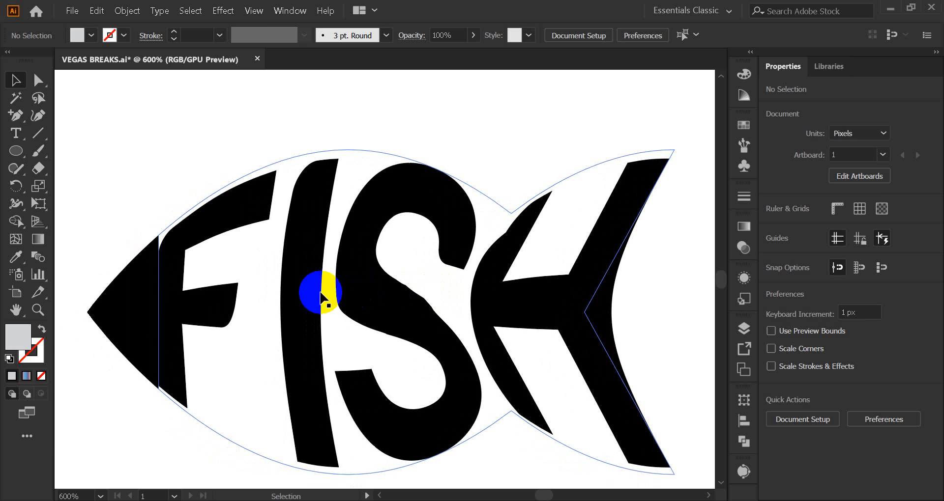
left_click(299, 289)
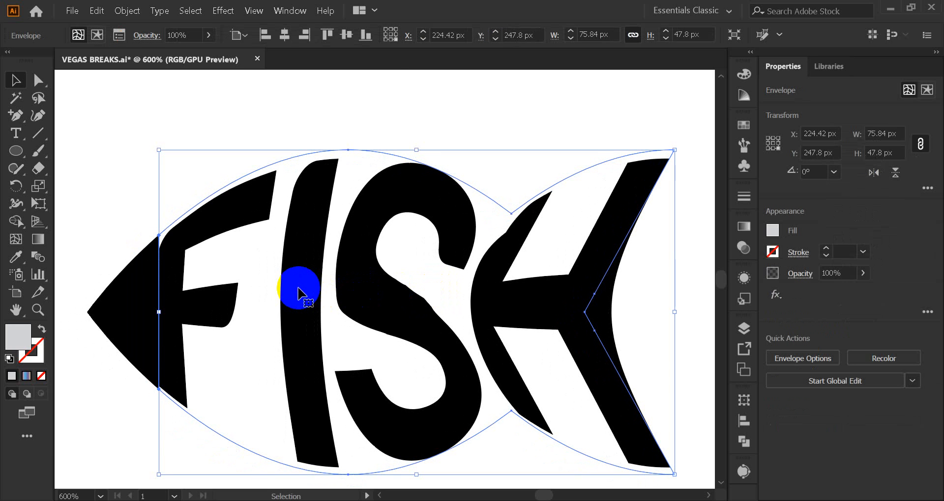
right_click(298, 294)
left_click(169, 131)
left_click(238, 179)
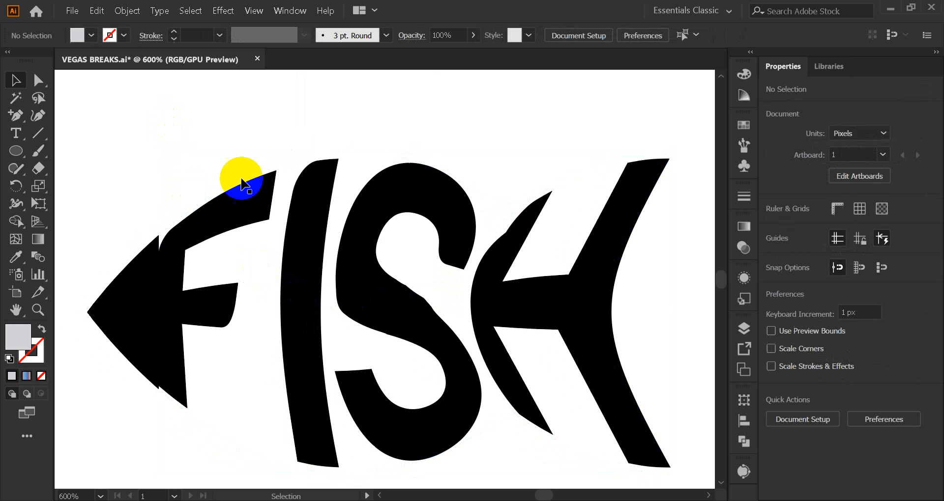
left_click(295, 278)
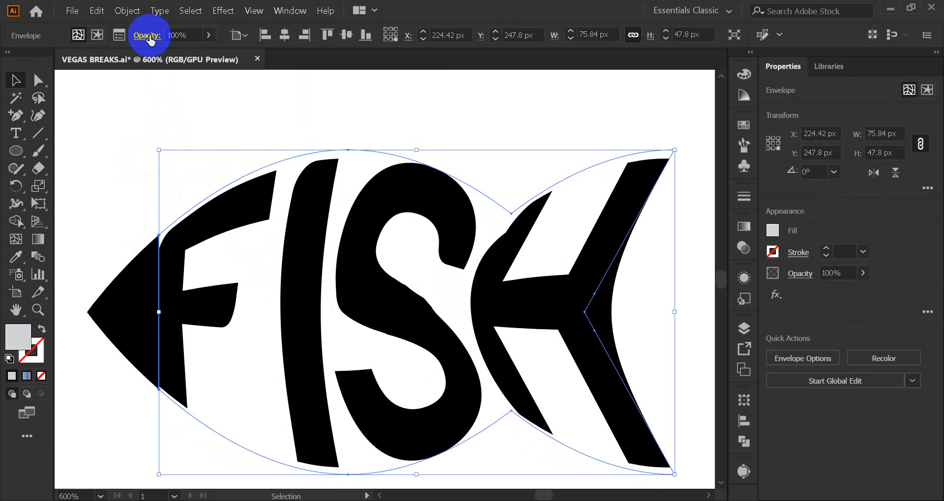
left_click(127, 10)
left_click(195, 153)
left_click(291, 211)
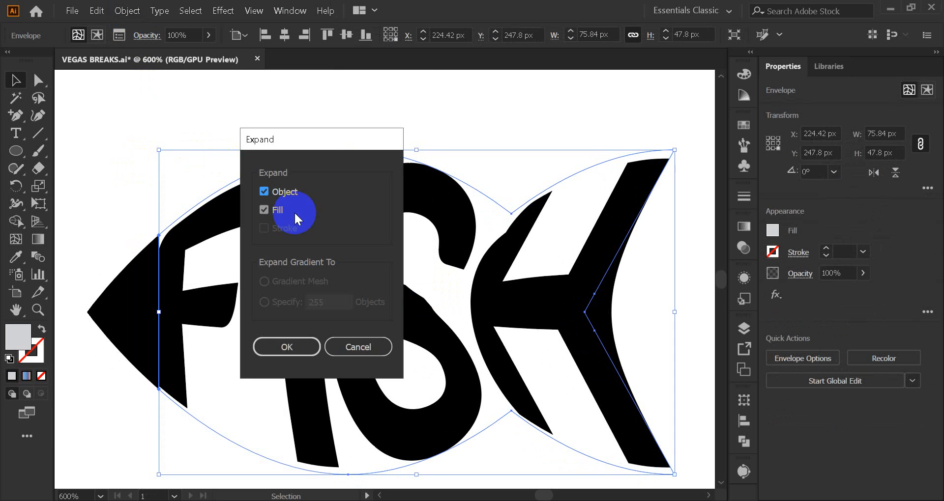
left_click(295, 346)
left_click(134, 168)
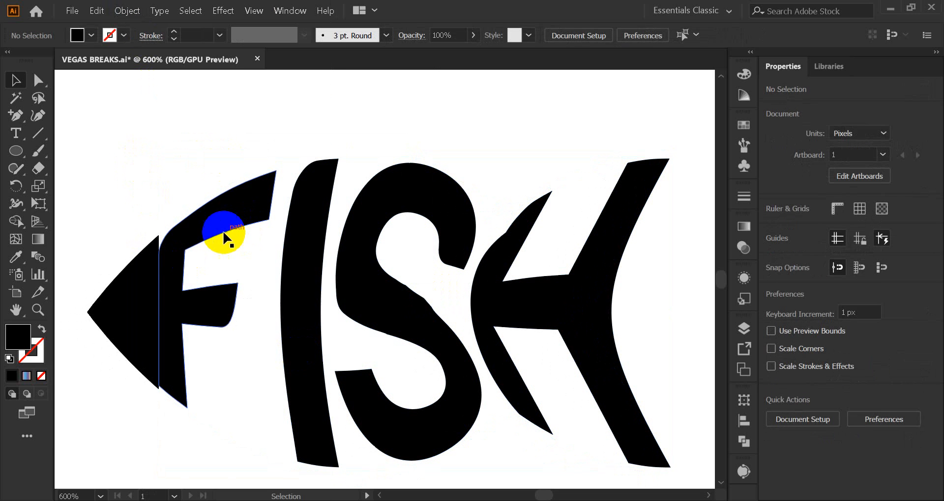
Move the black nose shape over the letter F's stem so its upper inner corner meets the F's top outline
left_click(230, 201)
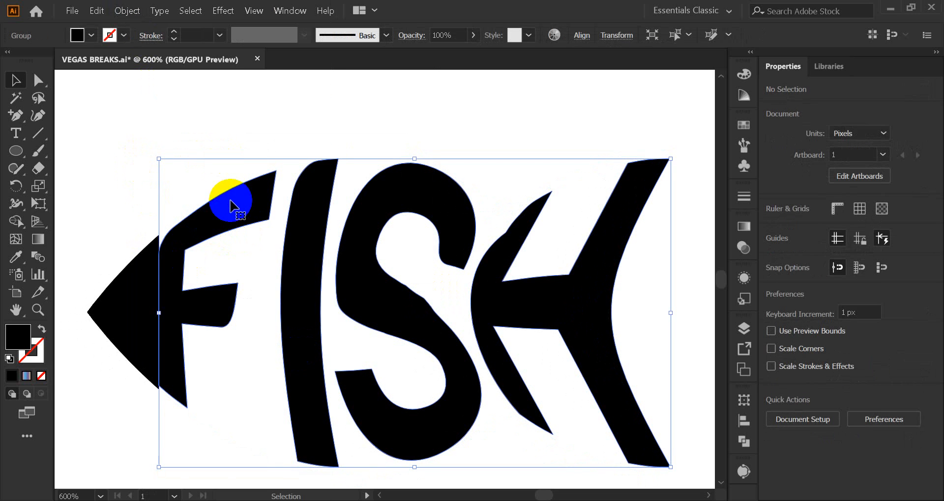
left_click(100, 199)
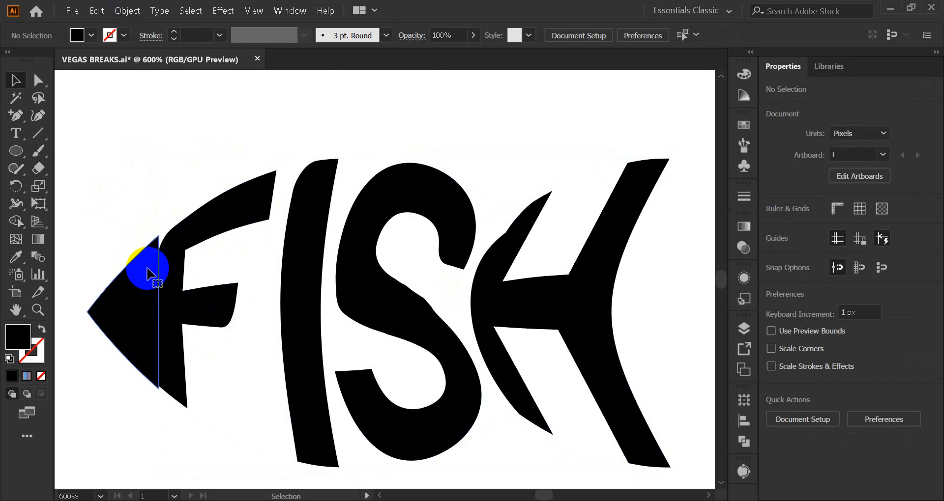
left_click(147, 272)
left_click(38, 80)
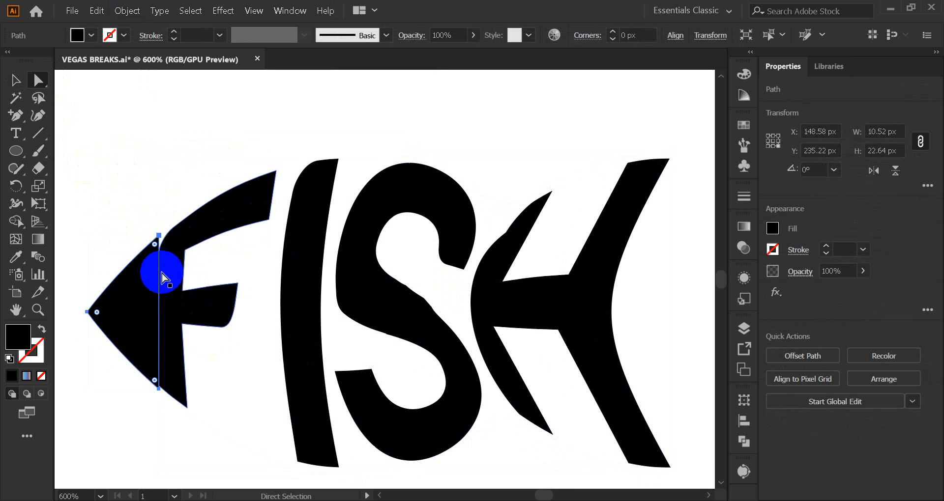
scroll(177, 277, "up", 2)
left_click_drag(151, 238, 241, 207)
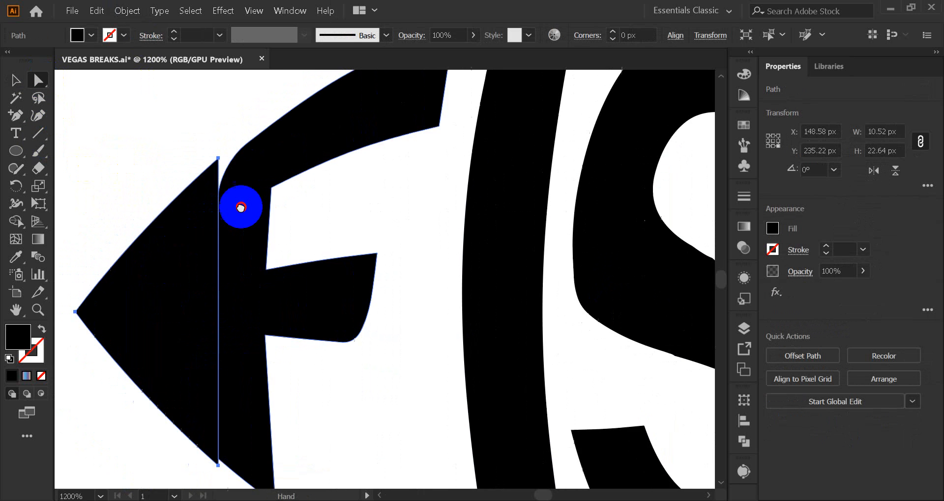
left_click_drag(218, 158, 240, 148)
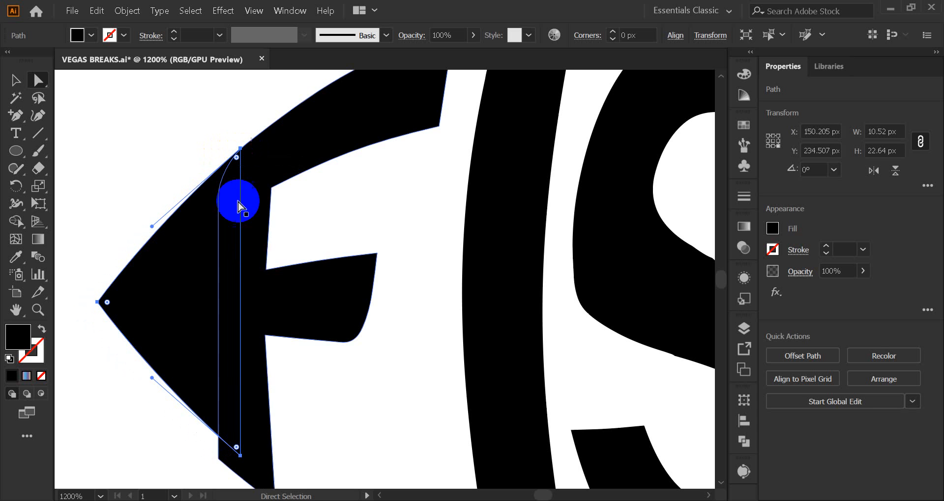
Lower the black nose onto the F's lower outline and pull its upper corner anchor back up to the F's top outline
left_click(230, 449)
left_click_drag(240, 462, 238, 478)
left_click(238, 170)
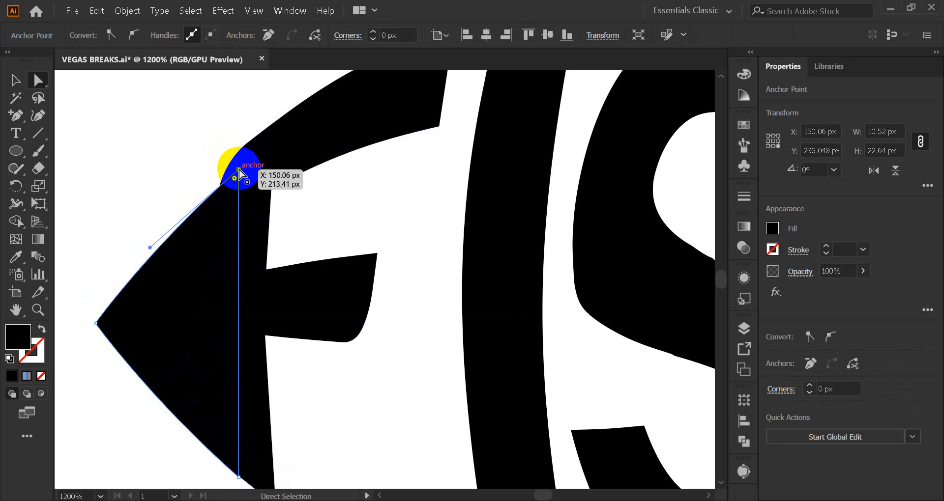
left_click_drag(239, 172, 240, 150)
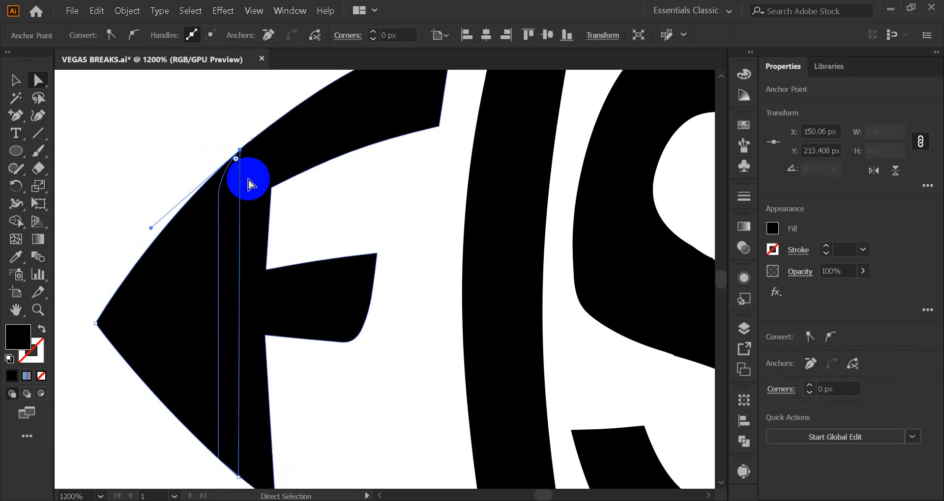
left_click(79, 194)
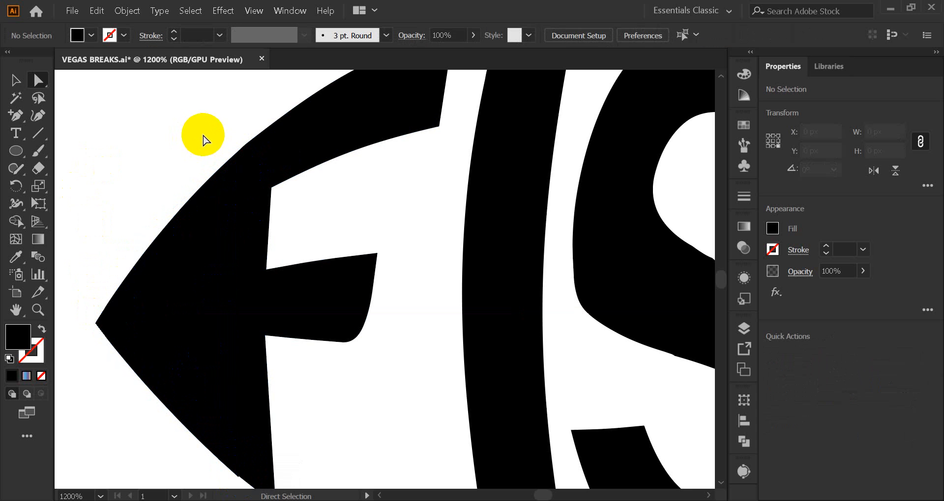
Adjust the nose's lower corner anchor so it sits on the bottom outline of the F's stem
scroll(157, 170, "down", 2)
left_click(212, 277)
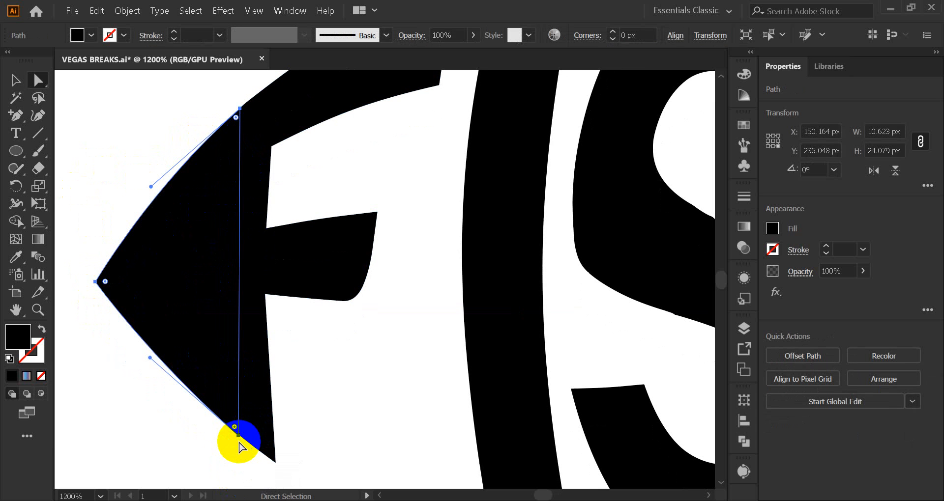
scroll(240, 448, "up", 5)
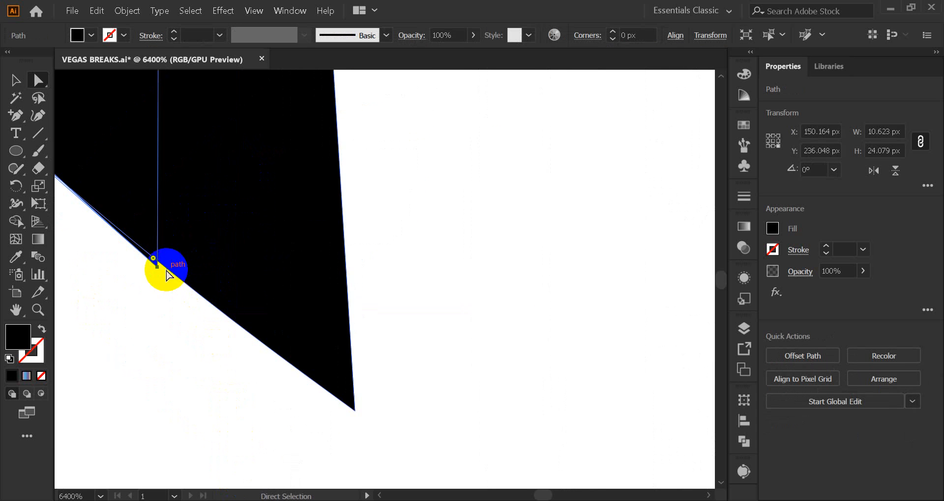
left_click_drag(155, 268, 161, 263)
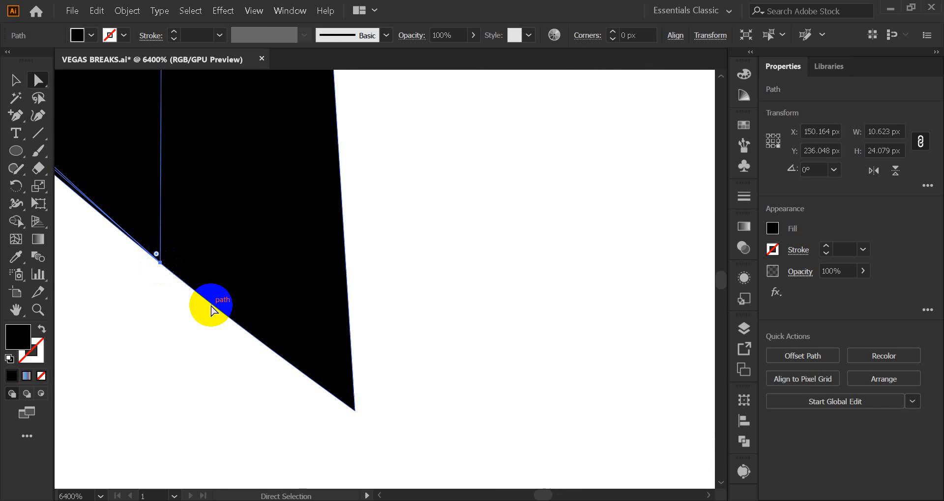
scroll(157, 324, "down", 3)
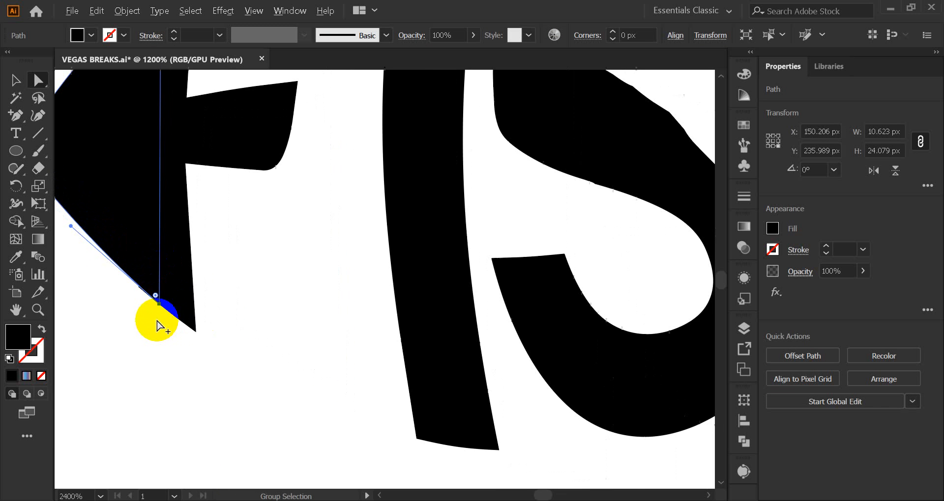
left_click_drag(259, 293, 354, 399)
left_click(339, 397)
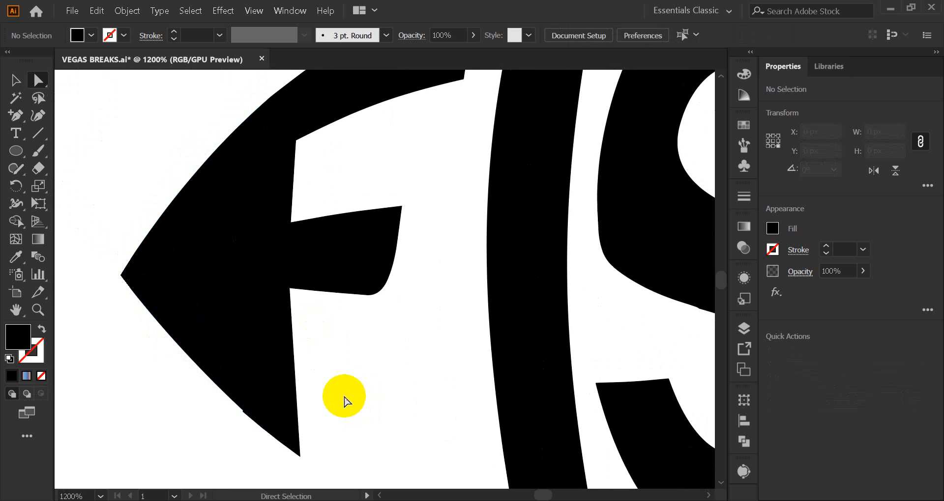
Draw a black curved Pen path from the nose tip to the F's bottom corner to smooth the head's lower edge
key("v")
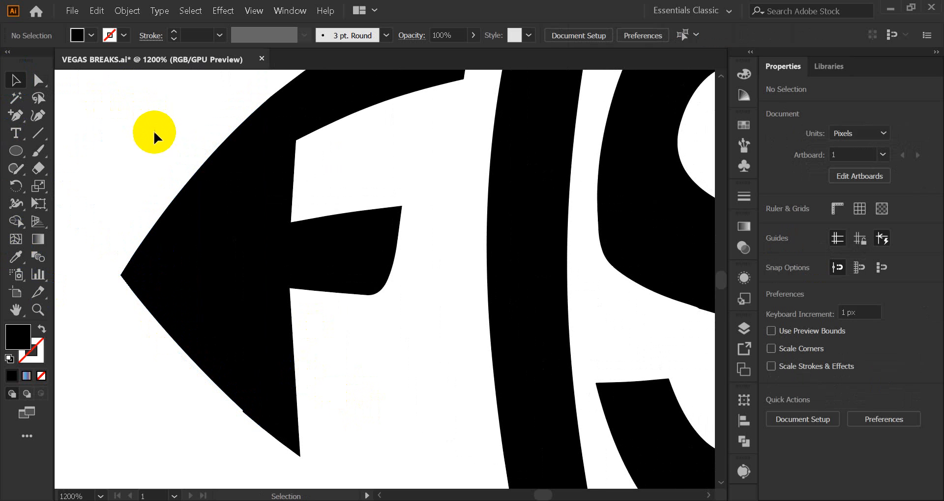
scroll(154, 135, "down", 2)
left_click_drag(16, 123, 69, 113)
left_click(123, 223)
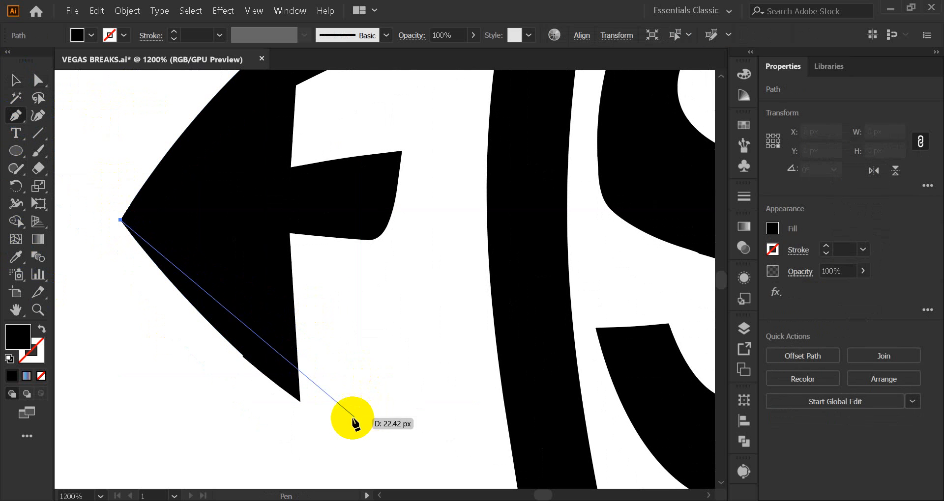
left_click_drag(300, 402, 383, 452)
left_click(15, 81)
left_click(162, 168)
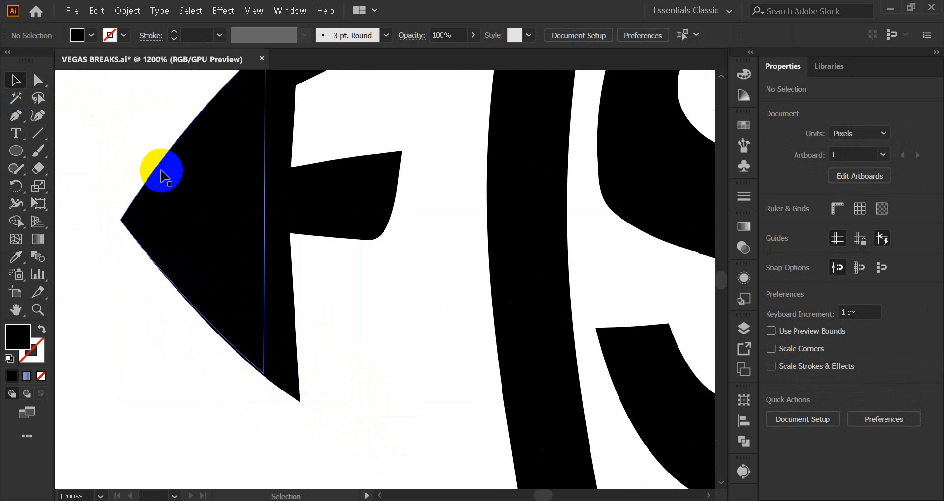
Try to merge the nose, the curved path and the FISH lettering with Pathfinder Unite
scroll(179, 276, "up", 3)
left_click_drag(111, 120, 282, 450)
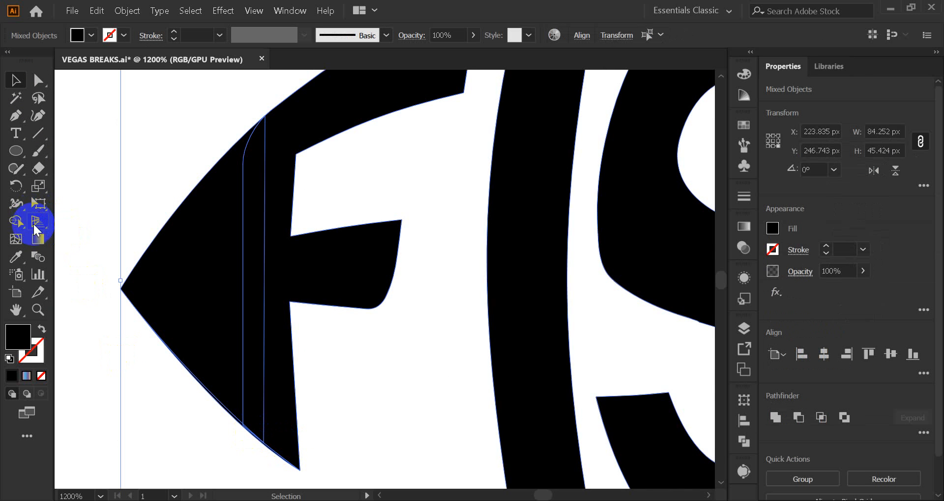
left_click(744, 441)
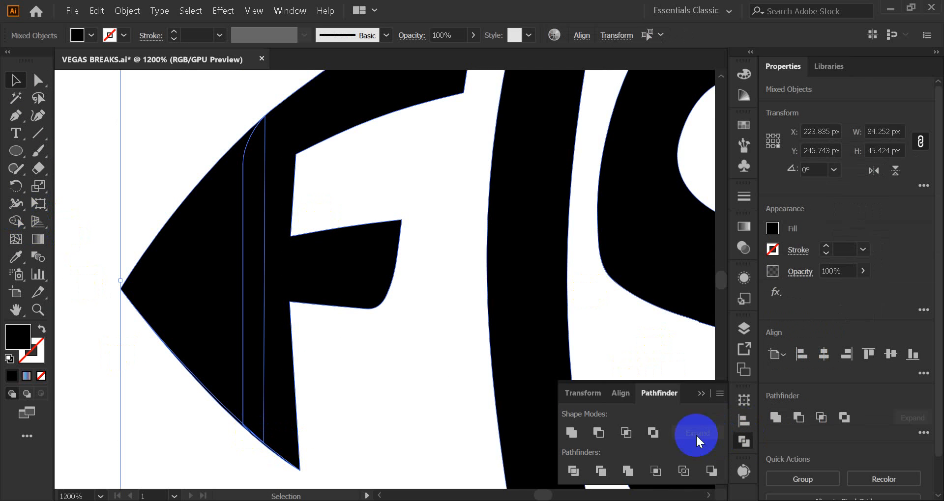
left_click(571, 434)
left_click(701, 393)
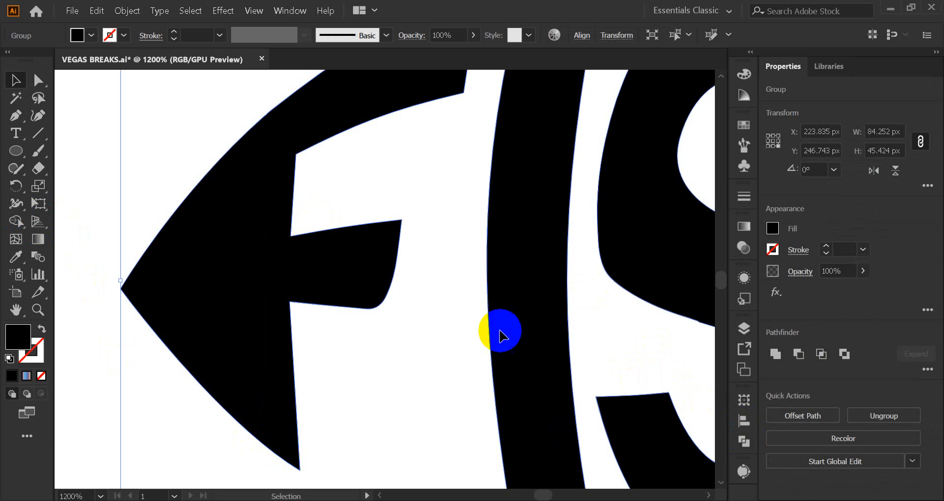
left_click(290, 207)
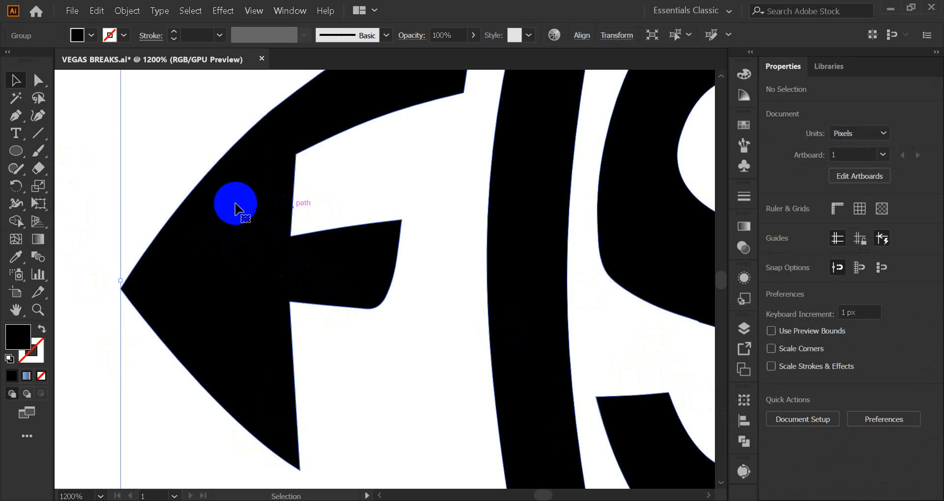
left_click(192, 208)
key("ctrl+shift+g")
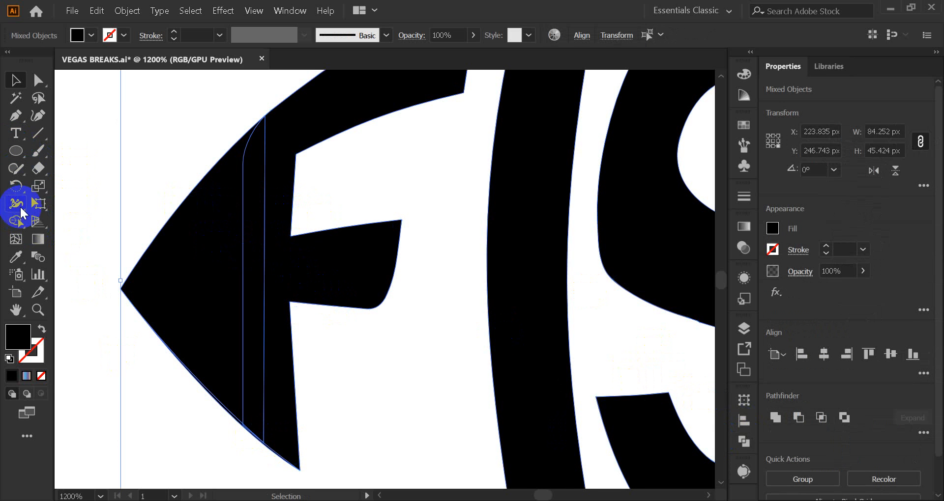
Merge the nose, the curved path and the F into one shape with the Shape Builder tool
left_click(17, 222)
mouse_move(186, 379)
left_mouse_down()
mouse_move(273, 407)
mouse_move(257, 440)
mouse_move(214, 246)
mouse_move(231, 169)
mouse_move(292, 116)
left_mouse_up()
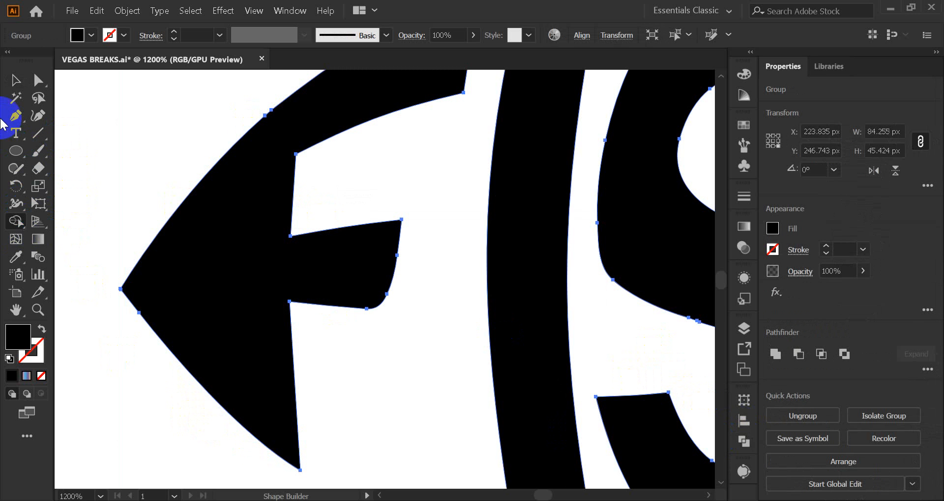
left_click(15, 83)
left_click(145, 159)
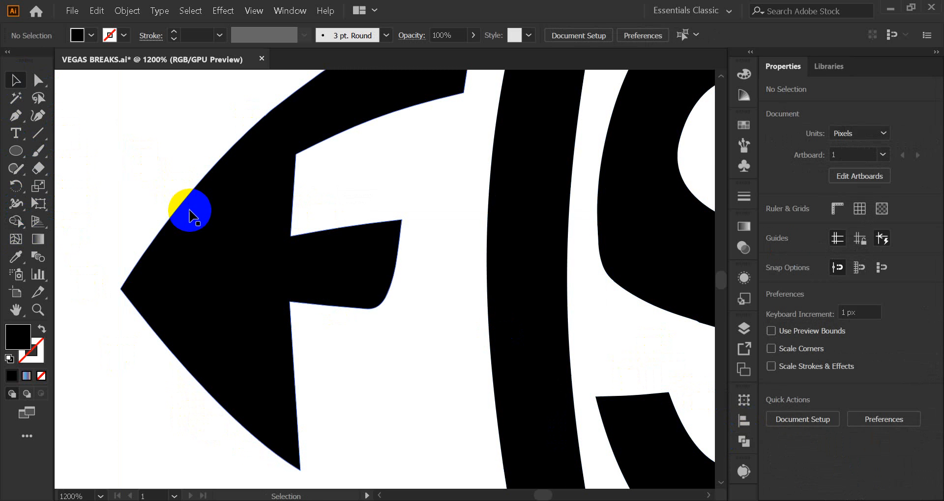
Move the red eye circle onto the fish's head, over the upper part of the F's stem
scroll(187, 216, "down", 4)
scroll(189, 223, "down", 3)
scroll(167, 237, "up", 5)
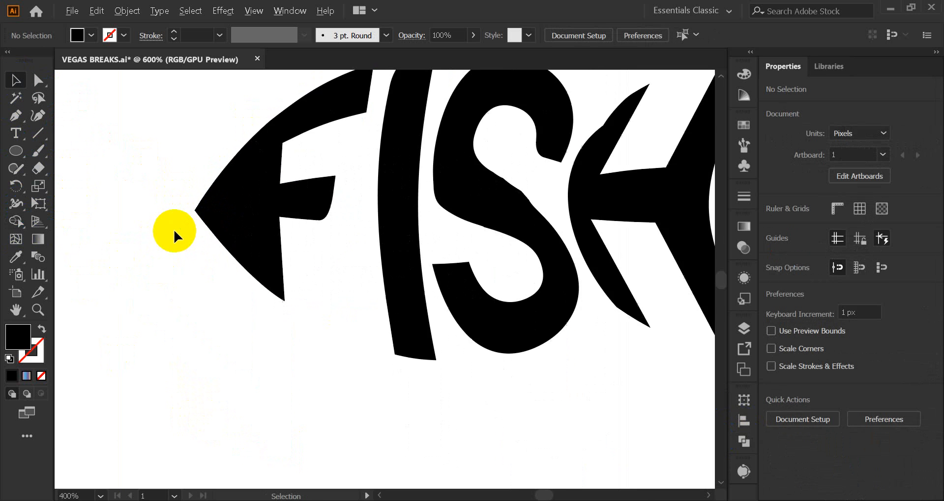
scroll(175, 235, "down", 2)
scroll(136, 147, "down", 1)
left_click_drag(90, 93, 194, 167)
left_click(108, 147)
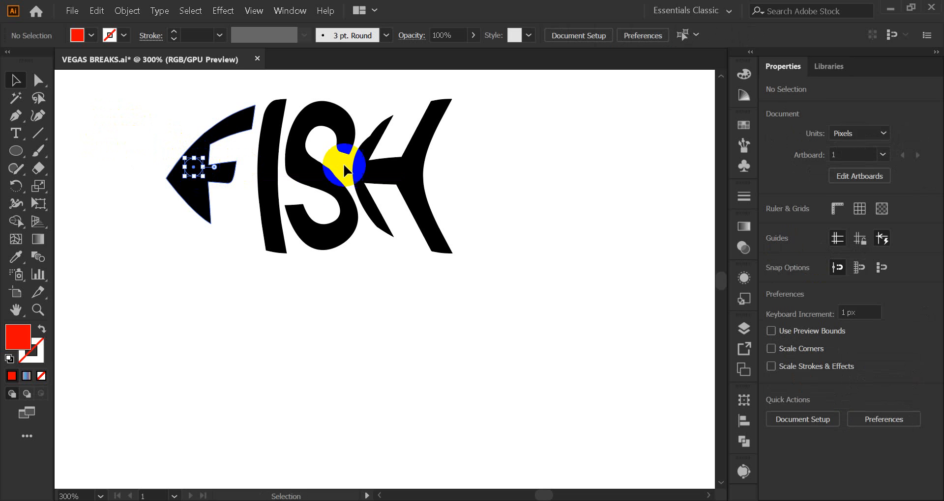
Recolor the eye circle white by sampling the background and bring it in front of the F
left_click(16, 257)
left_click(63, 253)
left_click(113, 180)
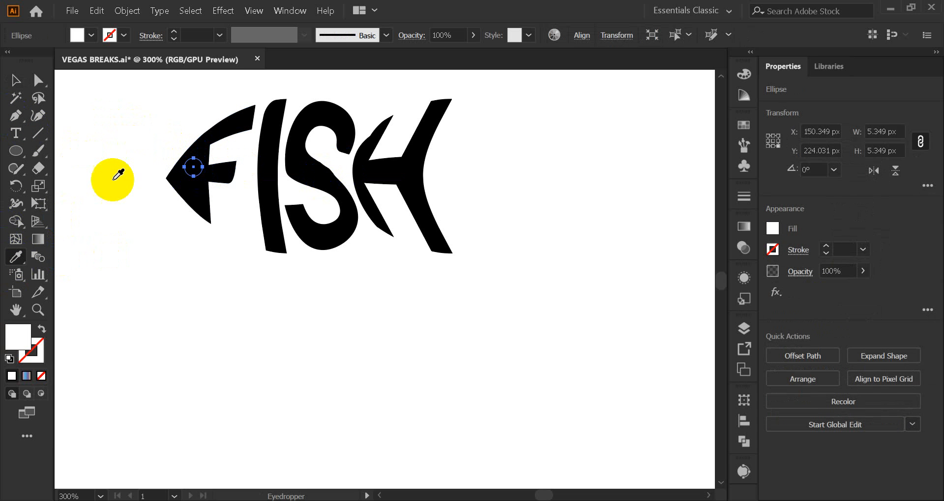
right_click(193, 165)
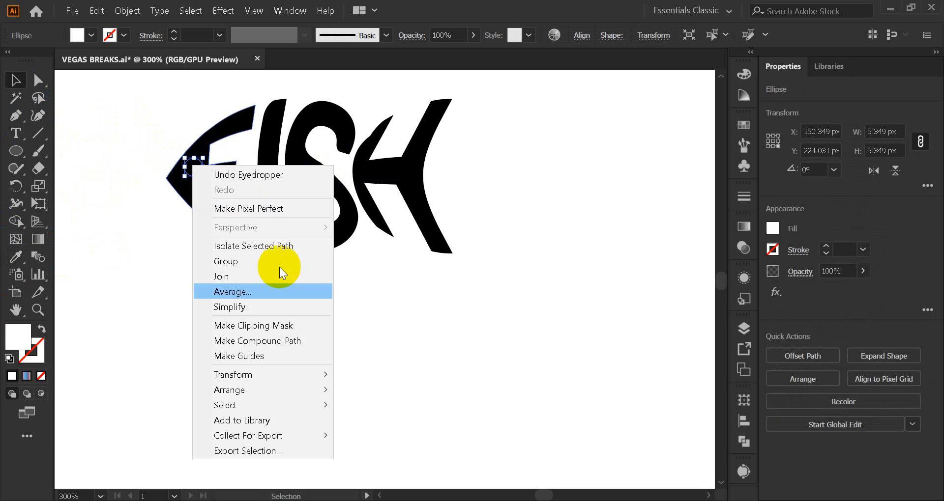
left_click(364, 390)
left_click(167, 346)
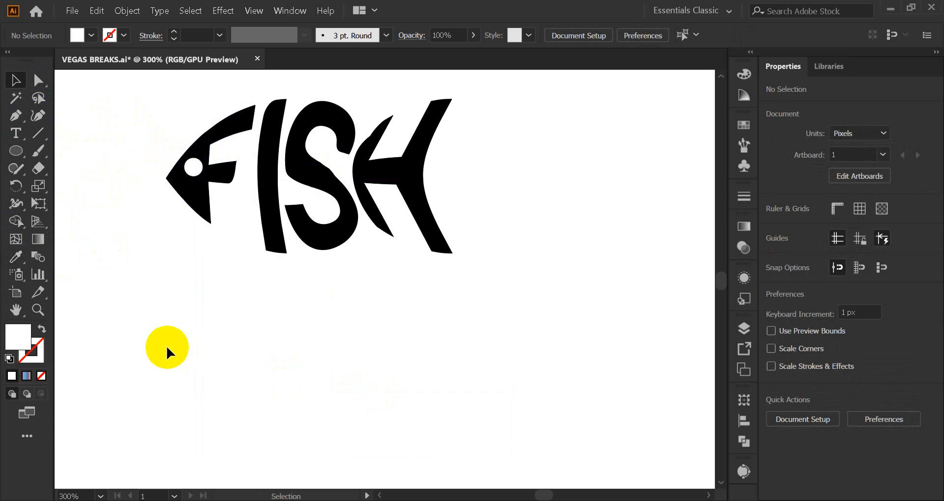
Shrink the white eye circle to about 2.4 px across
scroll(166, 348, "up", 2)
scroll(166, 349, "up", 1)
left_click(196, 263)
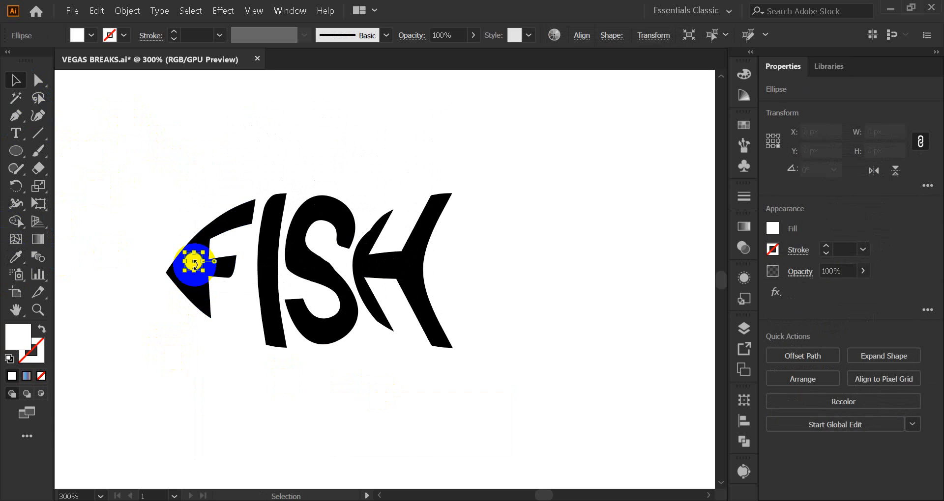
scroll(178, 259, "up", 5)
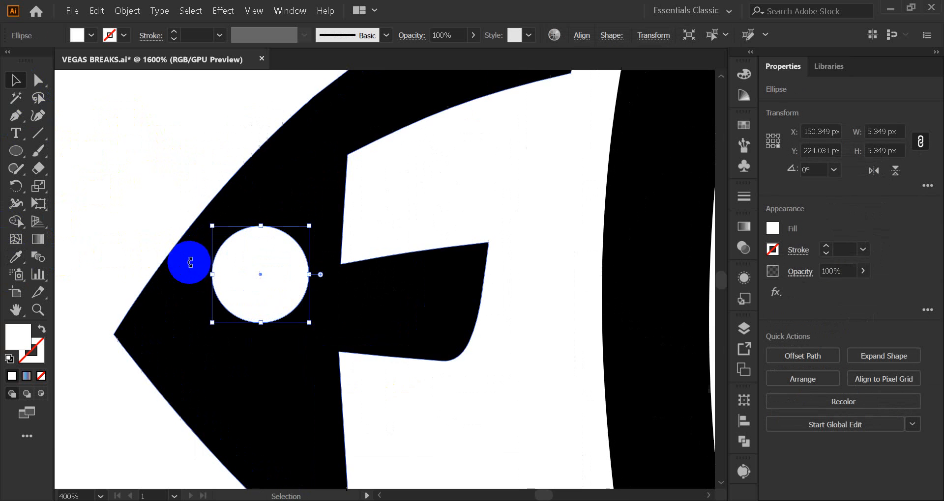
left_click_drag(308, 323, 277, 311)
scroll(108, 223, "down", 3)
scroll(107, 224, "down", 1)
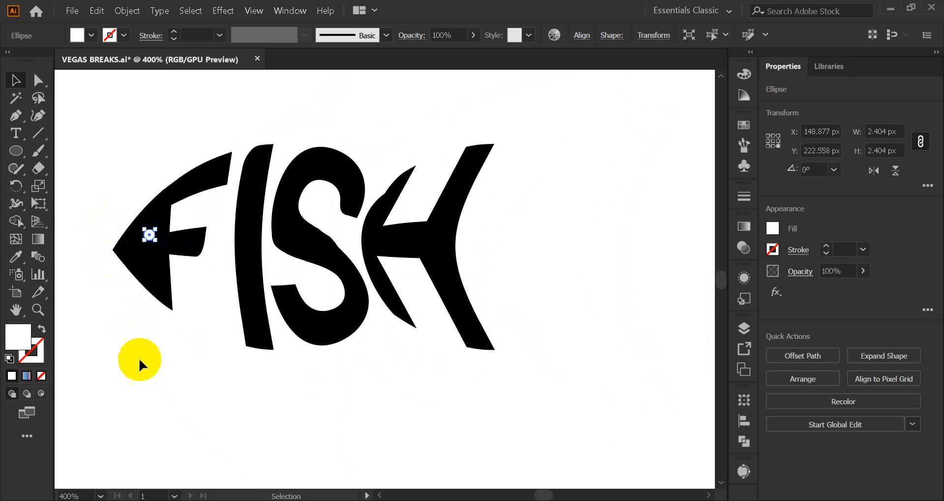
Delete the small white eye circle from the fish's head
left_click(139, 359)
left_click(149, 234)
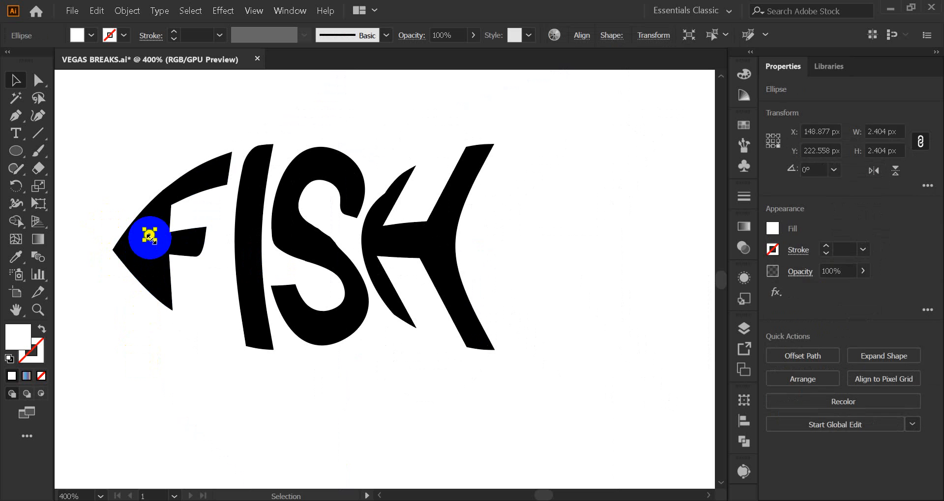
left_click(187, 394)
Draw a curved Pen path from the nose tip along the F's upper edge and fill it with the lettering's black
scroll(187, 385, "up", 2)
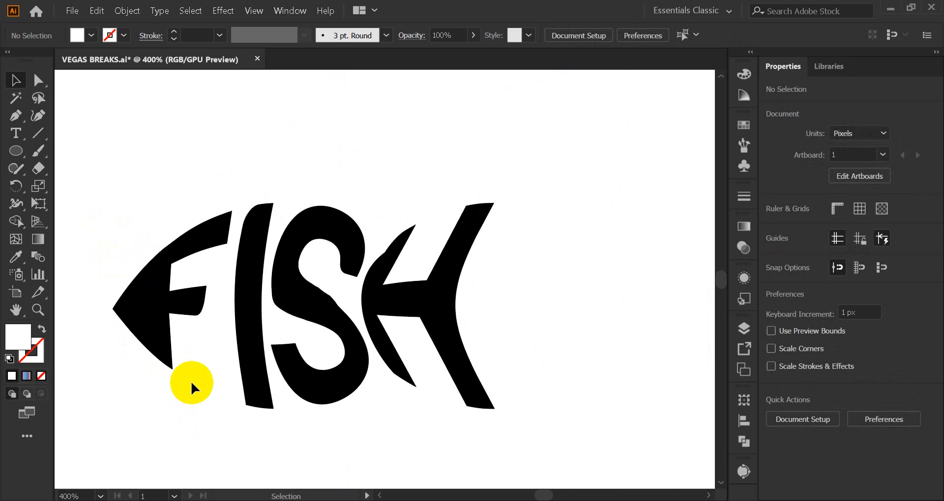
scroll(149, 330, "up", 3)
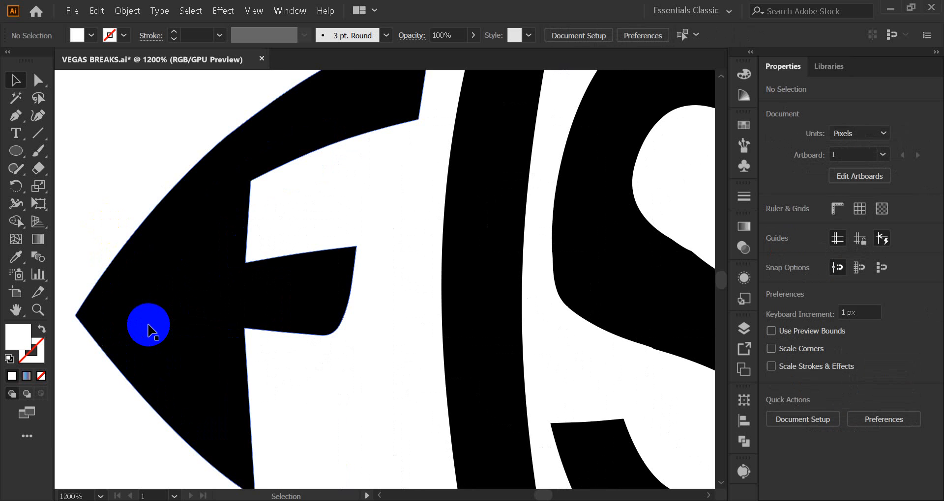
left_click(16, 115)
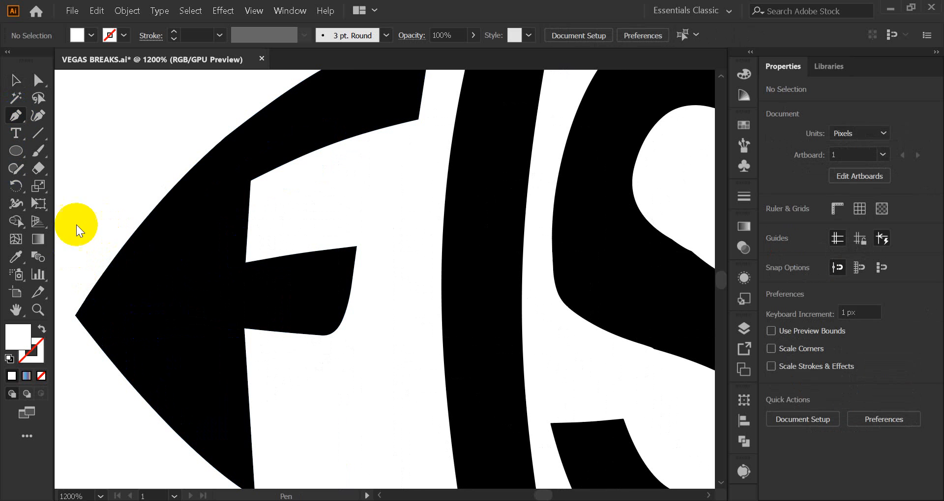
left_click(76, 317)
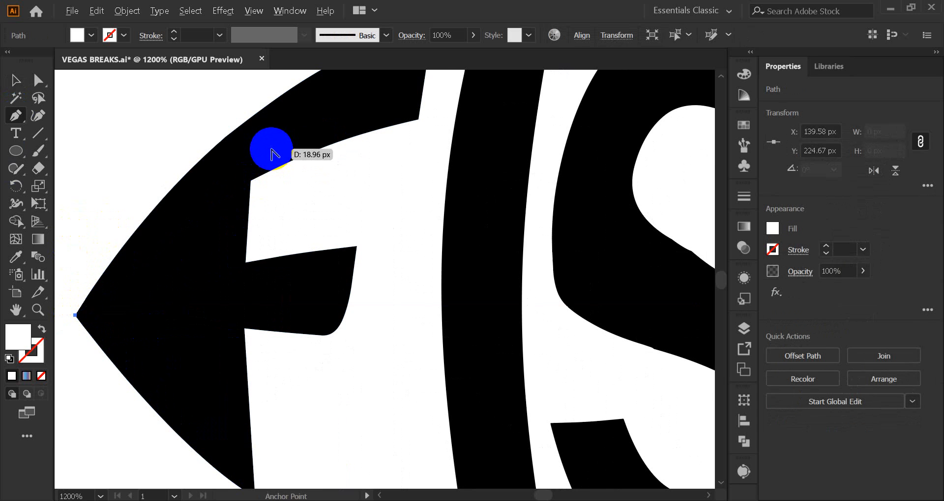
scroll(270, 153, "down", 3)
left_click_drag(275, 132, 322, 108)
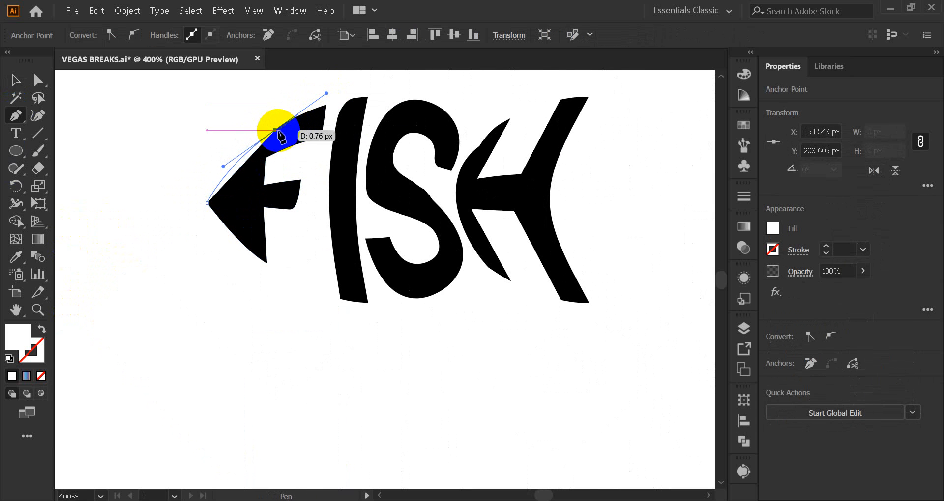
left_click(10, 261)
left_click(228, 196)
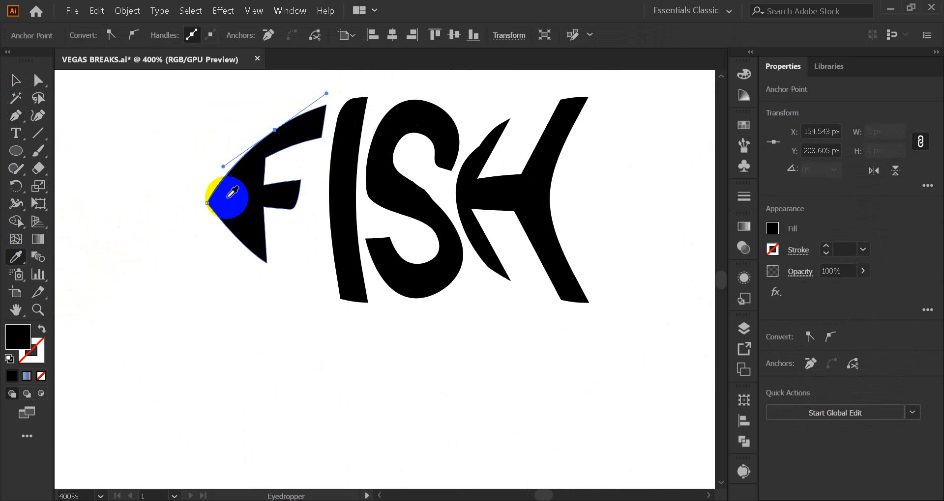
Unite the upper curved path with the FISH lettering using Pathfinder
left_click(15, 80)
left_click_drag(186, 162, 239, 248)
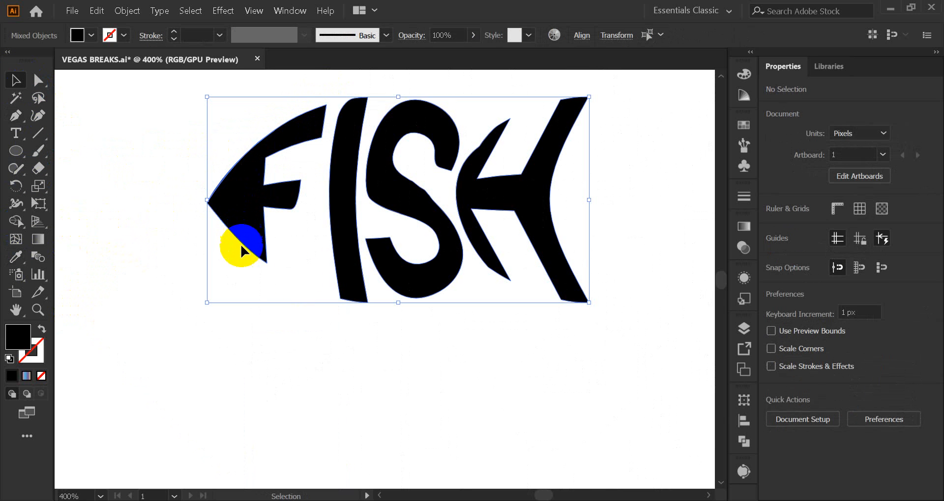
left_click(744, 441)
left_click(580, 435)
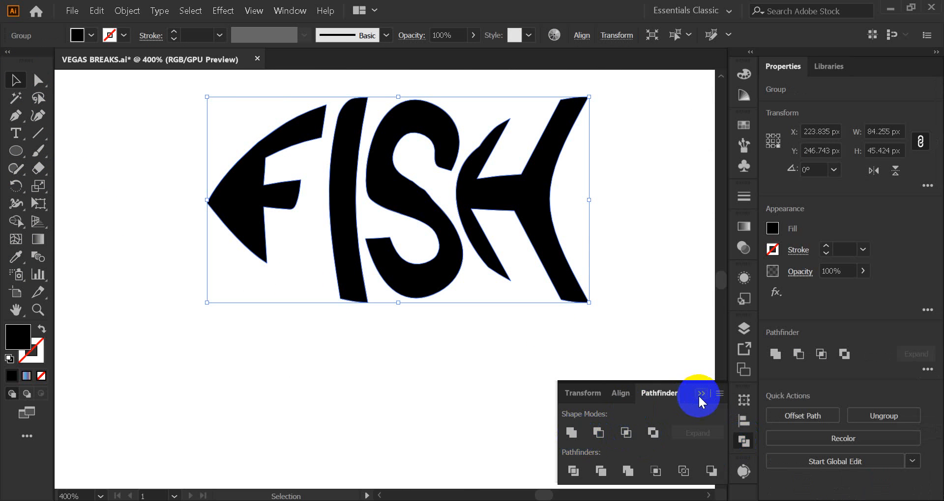
left_click(701, 396)
left_click(436, 393)
Enlarge the whole FISH logo proportionally to about half the artboard's width and move it toward the artboard's centre
scroll(216, 320, "down", 1)
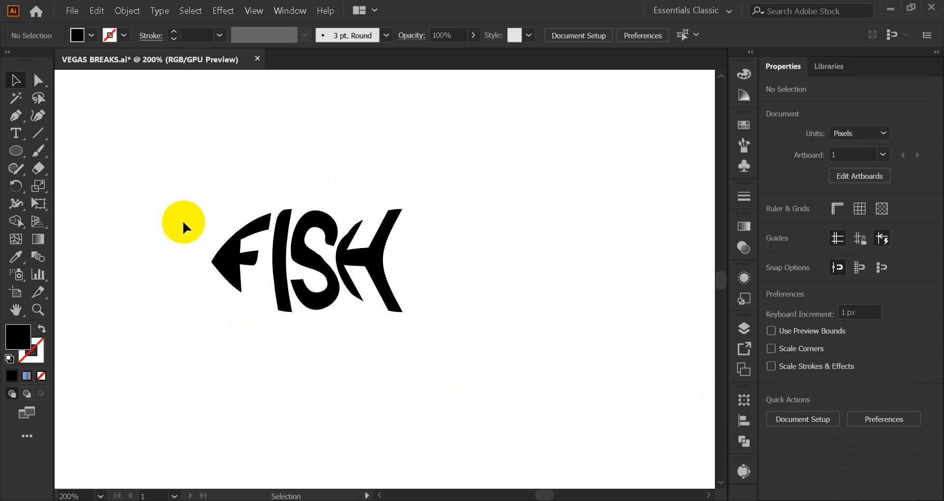
left_click_drag(172, 195, 489, 372)
scroll(475, 361, "down", 1)
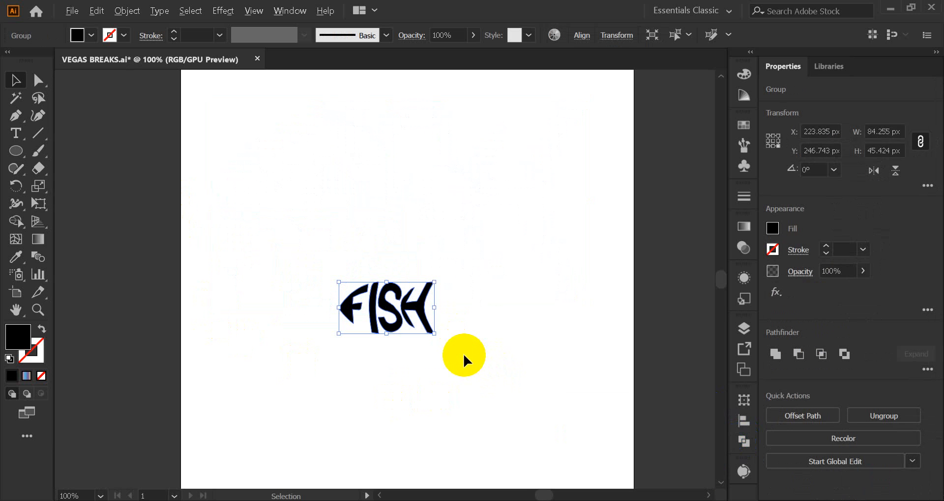
left_click_drag(432, 336, 503, 371)
left_click_drag(392, 345, 428, 313)
left_click(429, 383)
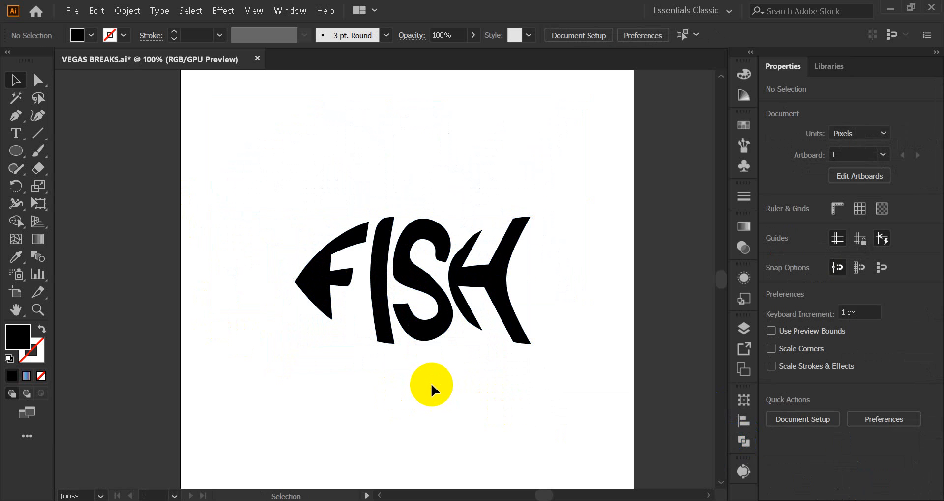